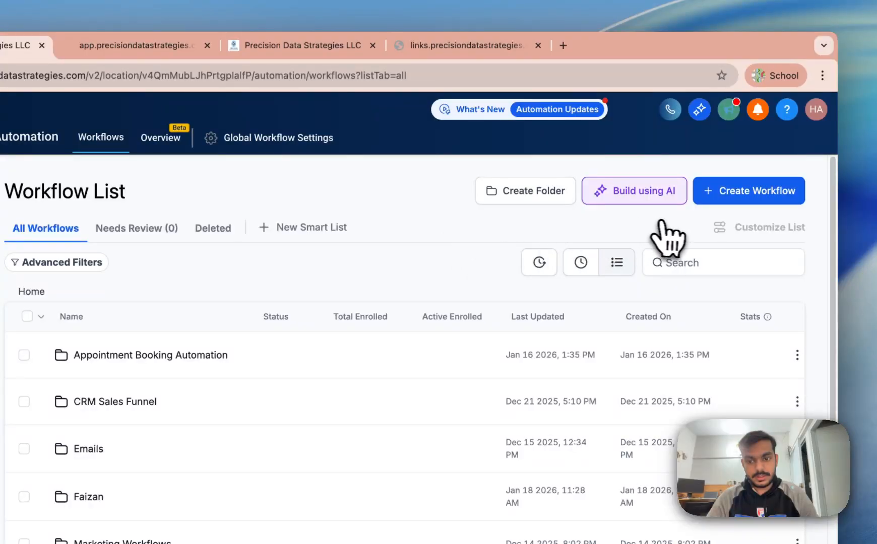
# Step: Create a new blank workflow from the Workflow List page
pyautogui.click(748, 190)
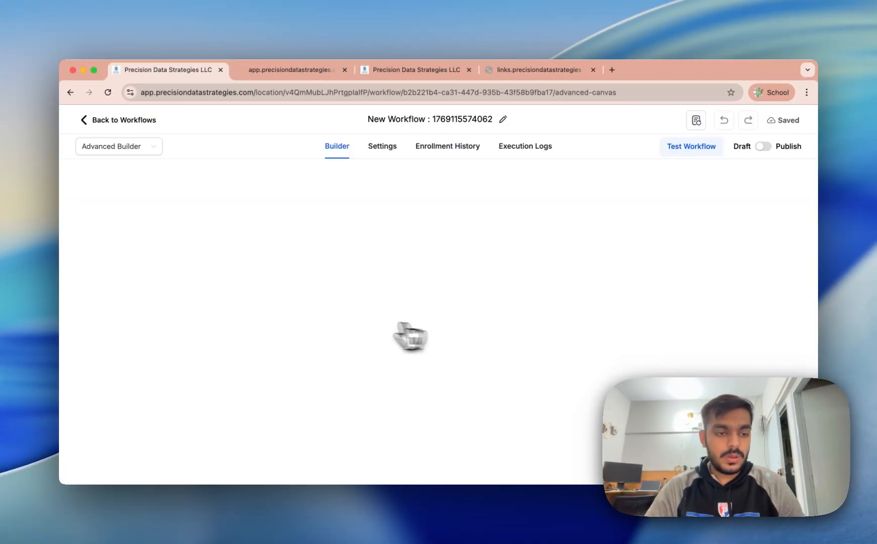
# Step: Add a Form Submitted trigger as the workflow's first step
pyautogui.click(439, 320)
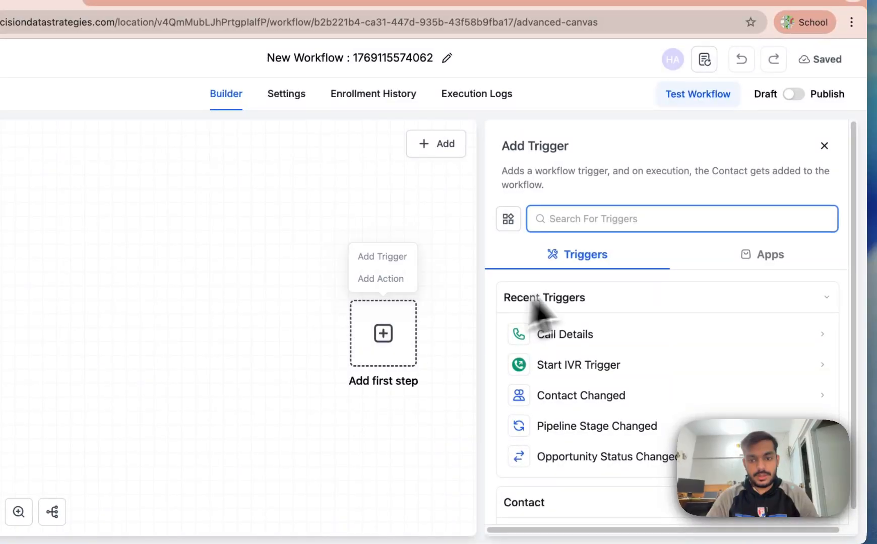
pyautogui.click(353, 314)
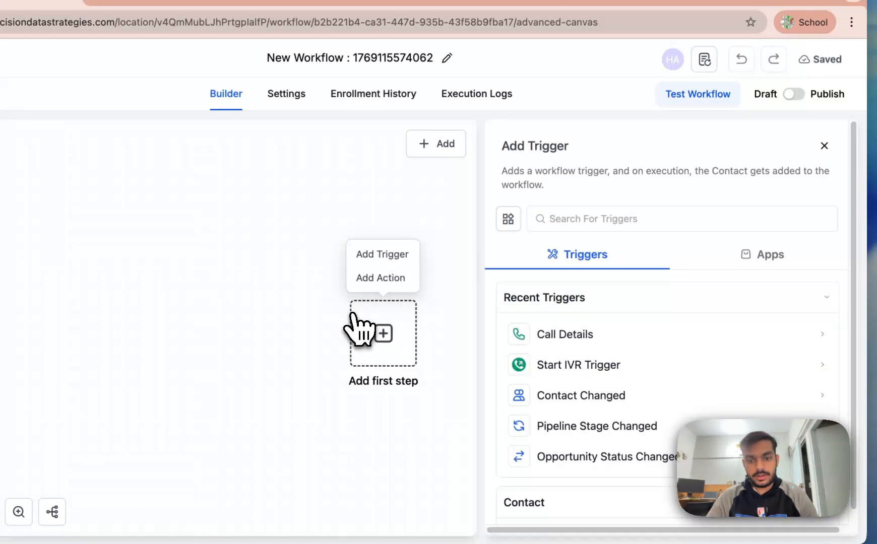
pyautogui.click(377, 258)
pyautogui.click(632, 216)
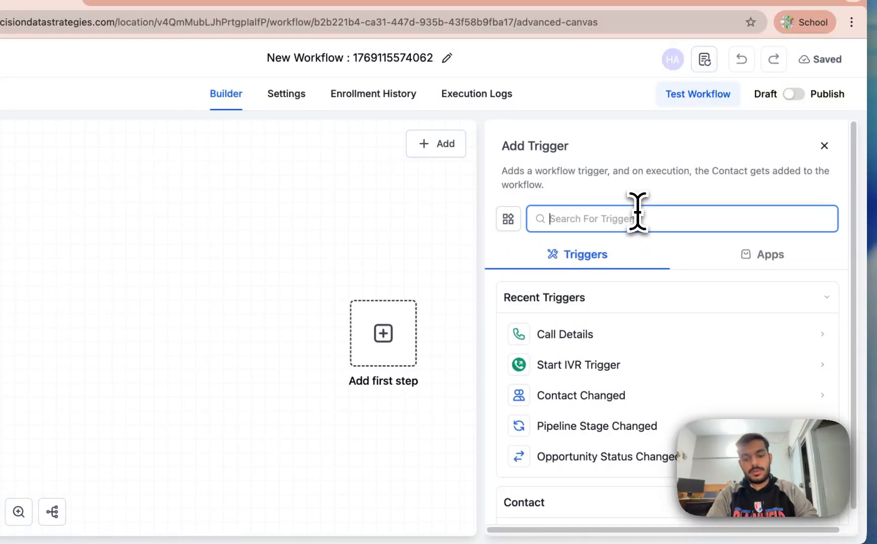
pyautogui.write('form')
pyautogui.click(639, 338)
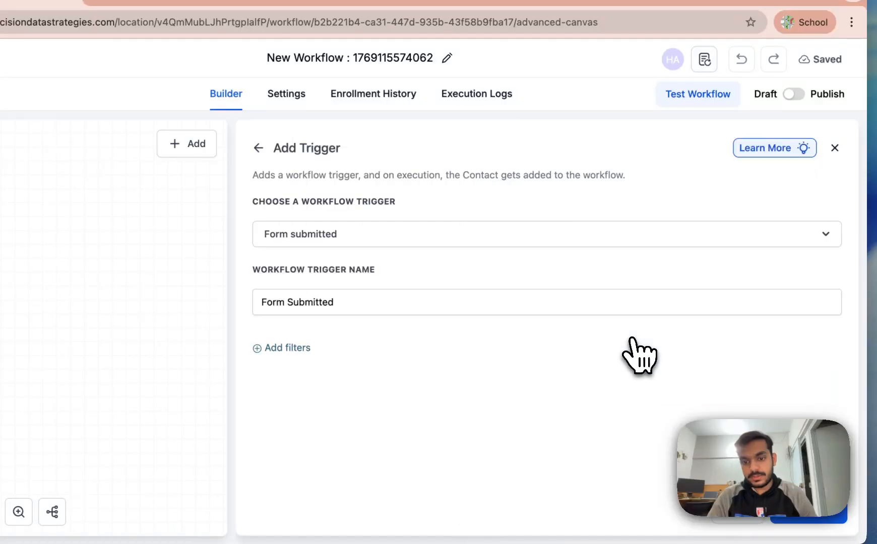
# Step: Filter the trigger to the Chatbot form and save it
pyautogui.click(300, 332)
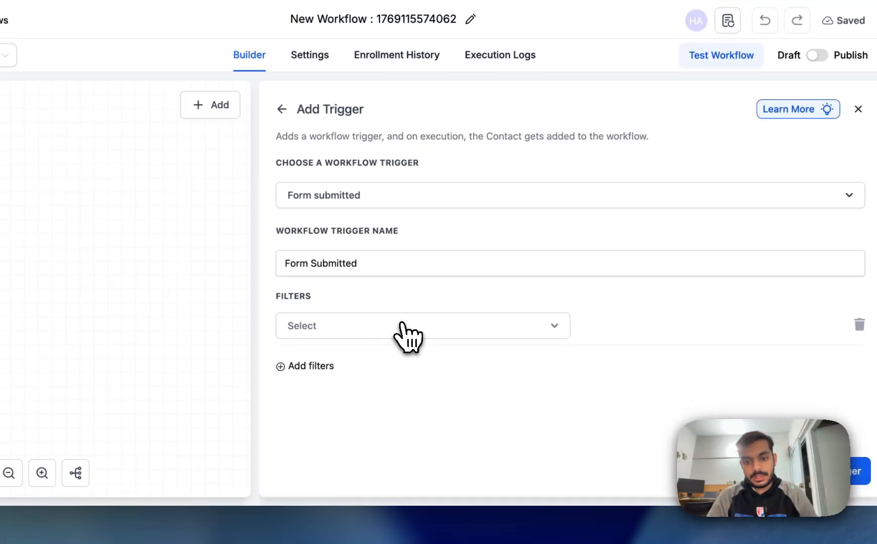
pyautogui.click(387, 346)
pyautogui.click(424, 309)
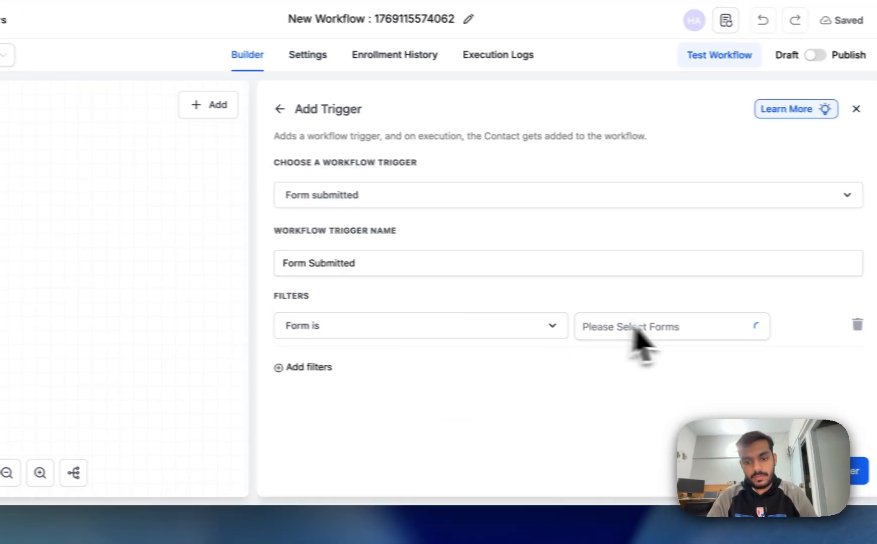
pyautogui.click(632, 329)
pyautogui.scroll(-2, 580, 258)
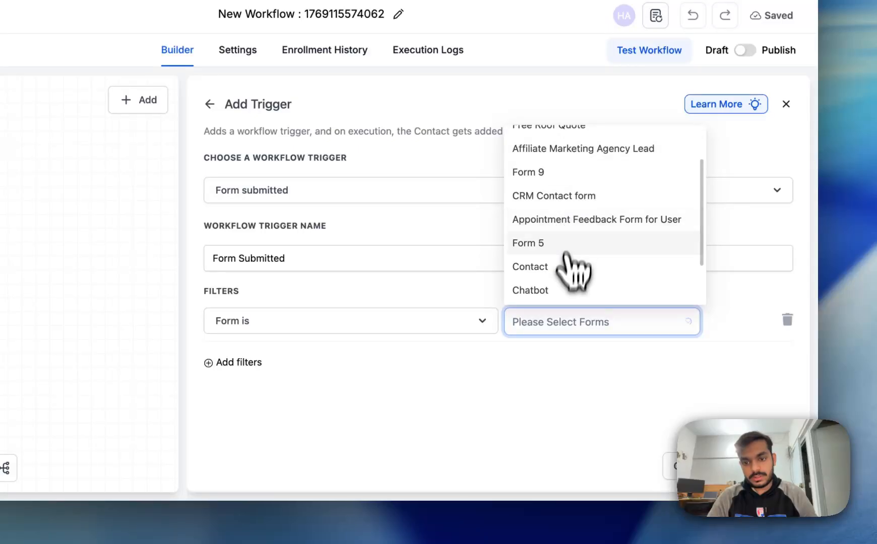
pyautogui.click(560, 292)
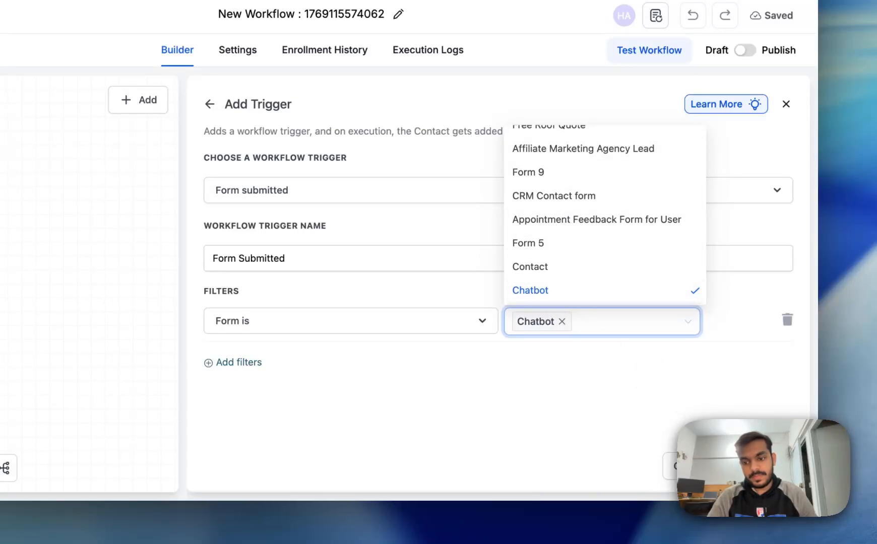
pyautogui.click(766, 467)
# Step: Search the actions after the trigger for 'op', then switch browser tabs
pyautogui.click(124, 278)
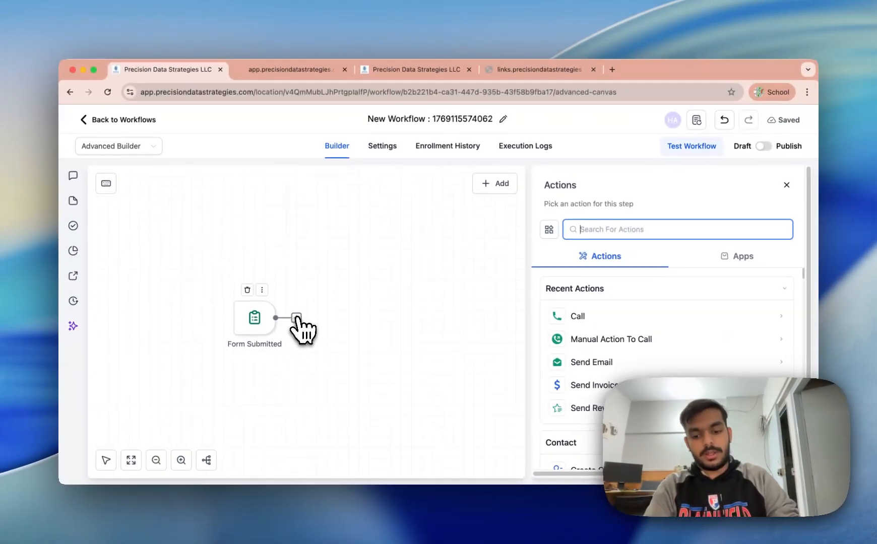
pyautogui.write('op')
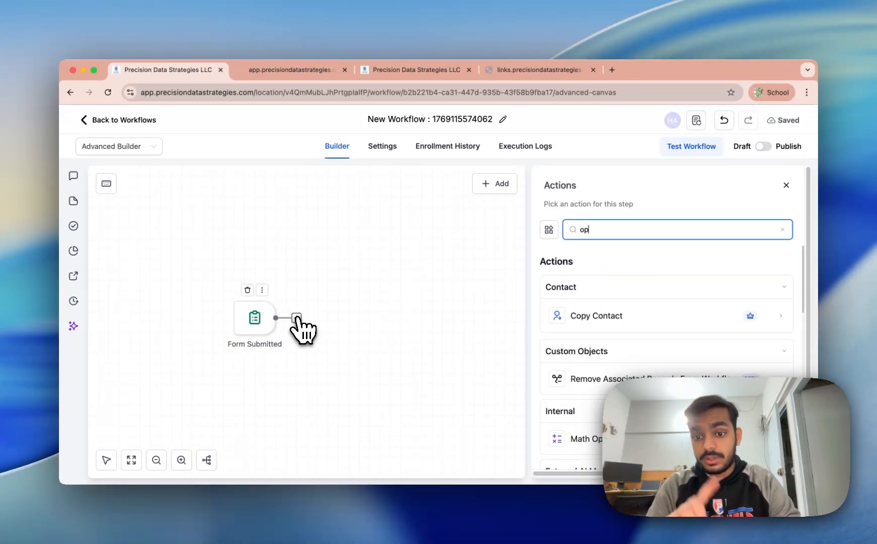
pyautogui.click(252, 70)
# Step: Leave calendar settings and go through Contacts to the Opportunities board
pyautogui.click(403, 71)
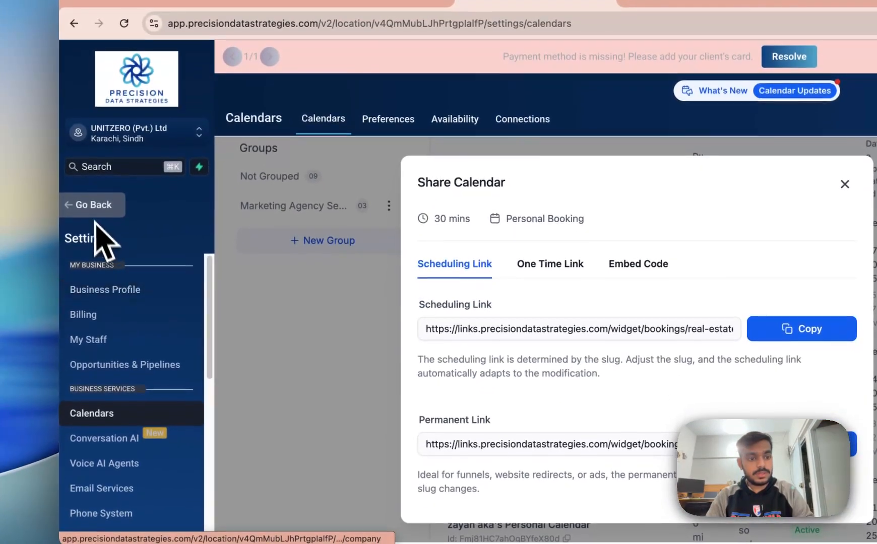
pyautogui.click(88, 248)
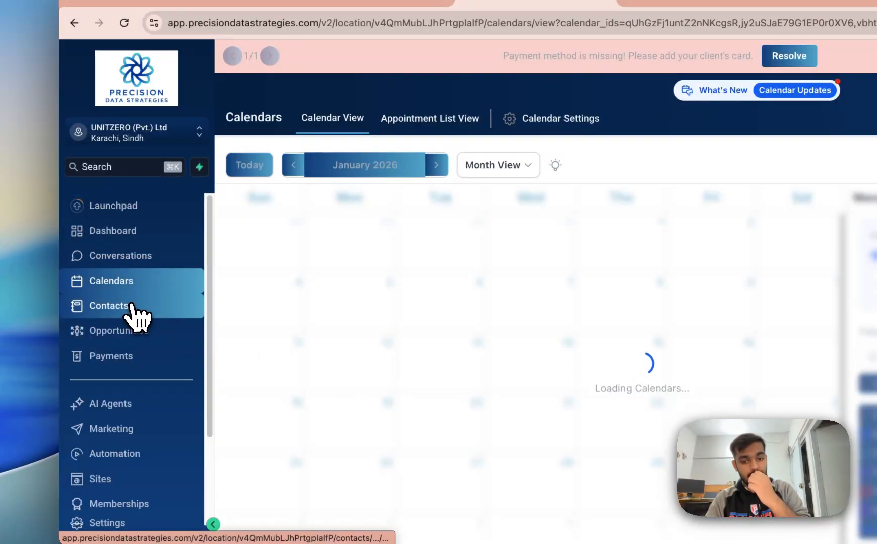
pyautogui.click(137, 307)
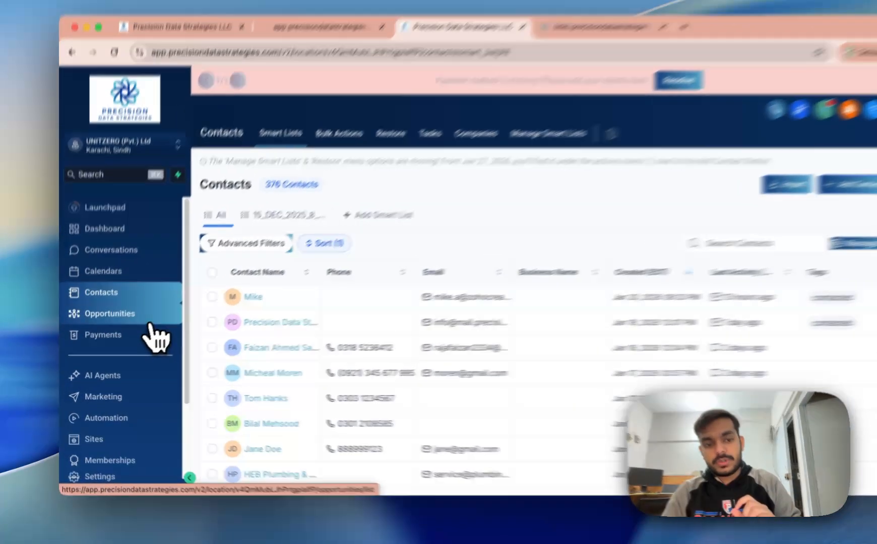
pyautogui.click(150, 320)
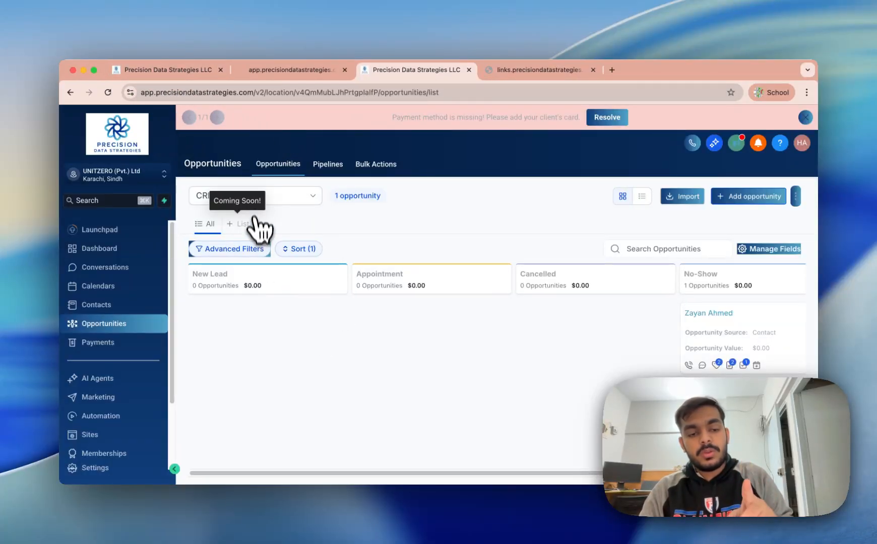
# Step: Show the Sales-funnel-chatbot pipeline and drag its New Lead card into Meeting
pyautogui.click(285, 197)
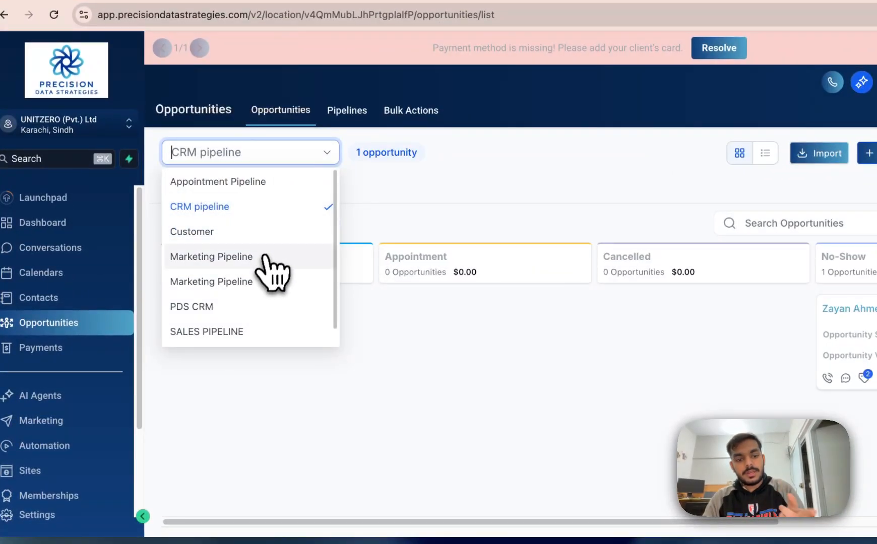
pyautogui.scroll(-1, 252, 327)
pyautogui.scroll(1, 280, 329)
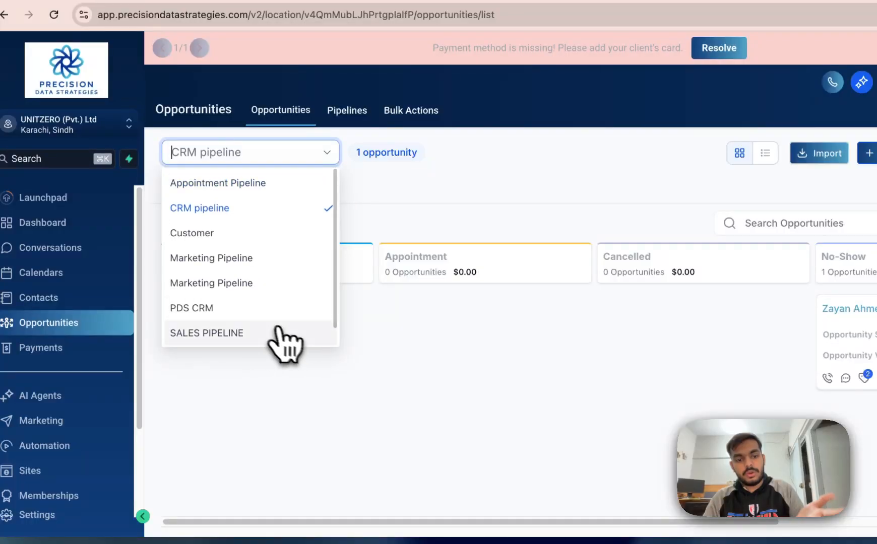
pyautogui.scroll(-1, 274, 333)
pyautogui.click(274, 333)
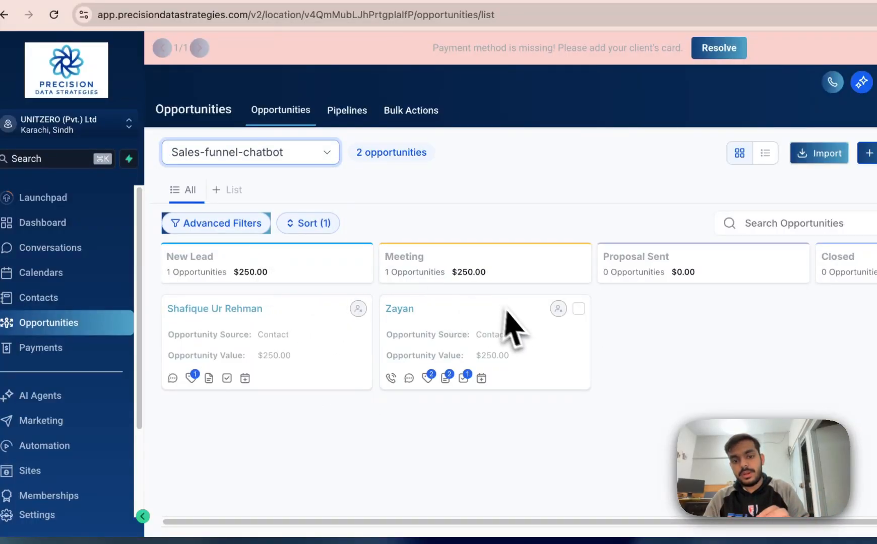
pyautogui.moveTo(343, 342); pyautogui.dragTo(499, 448)
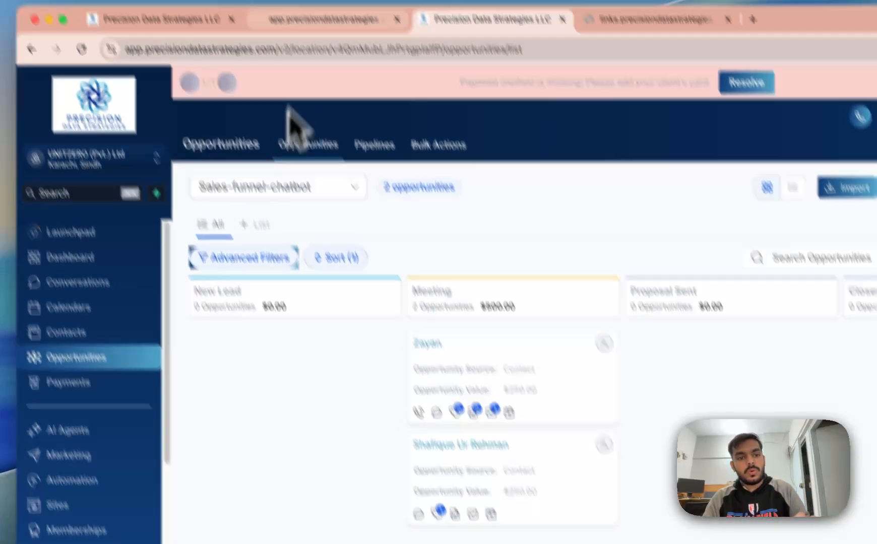
pyautogui.click(302, 19)
# Step: Back in the builder, add a Create Or Update Opportunity action
pyautogui.click(115, 19)
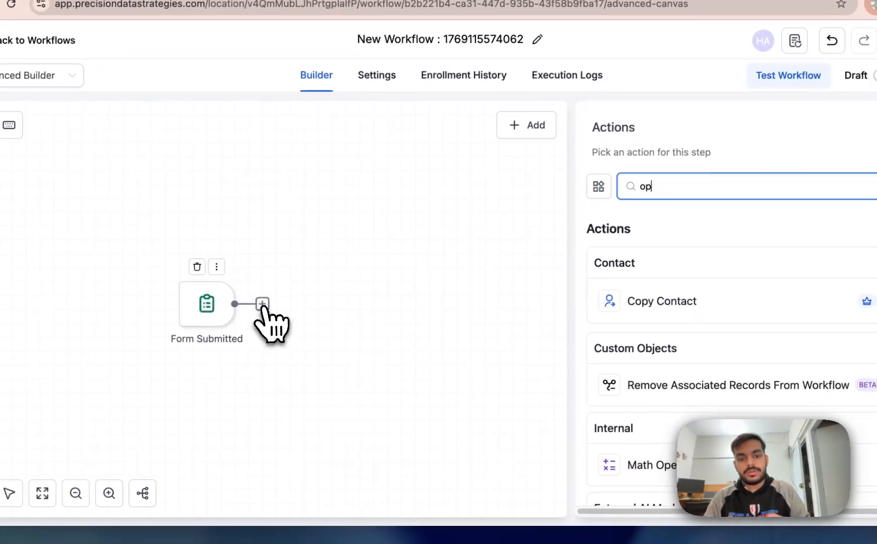
pyautogui.click(322, 361)
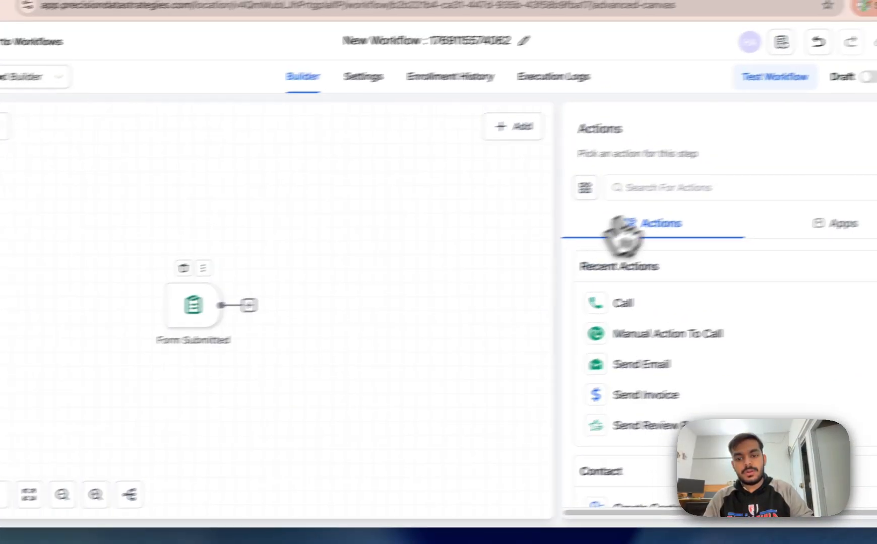
pyautogui.write('opp')
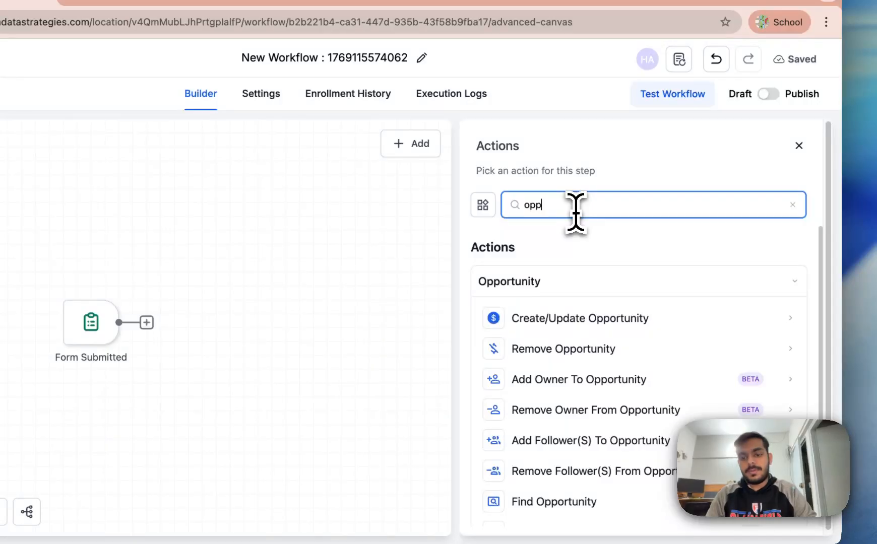
pyautogui.click(680, 323)
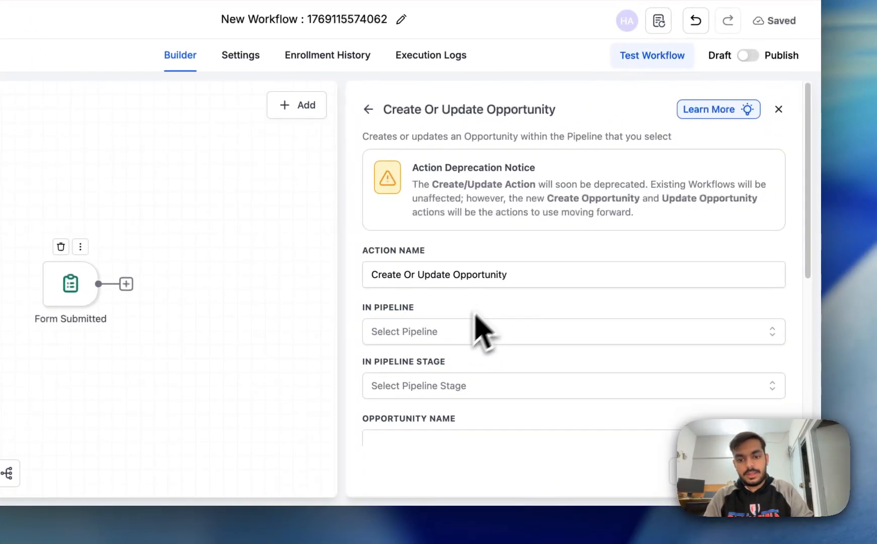
# Step: Put the opportunity in the Sales-funnel-chatbot pipeline at the New Lead stage
pyautogui.scroll(-2, 476, 317)
pyautogui.click(452, 234)
pyautogui.scroll(-1, 440, 322)
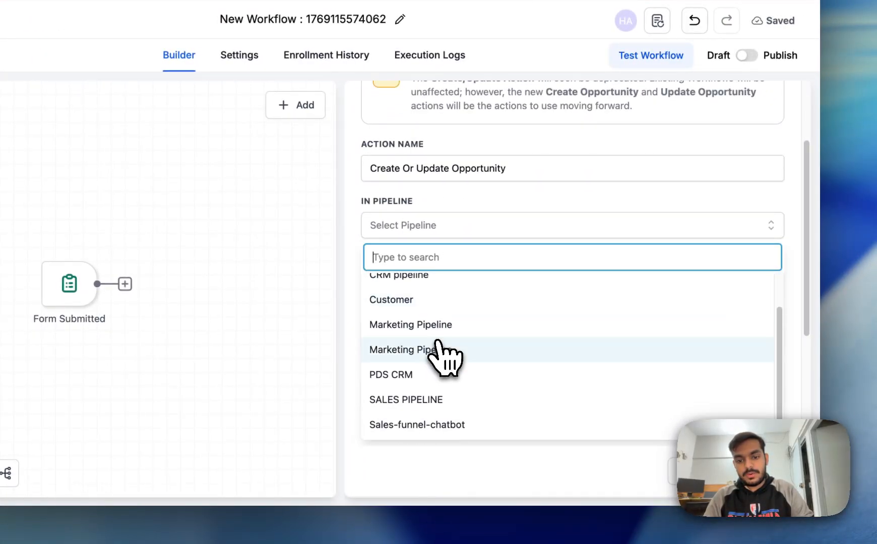
pyautogui.click(423, 425)
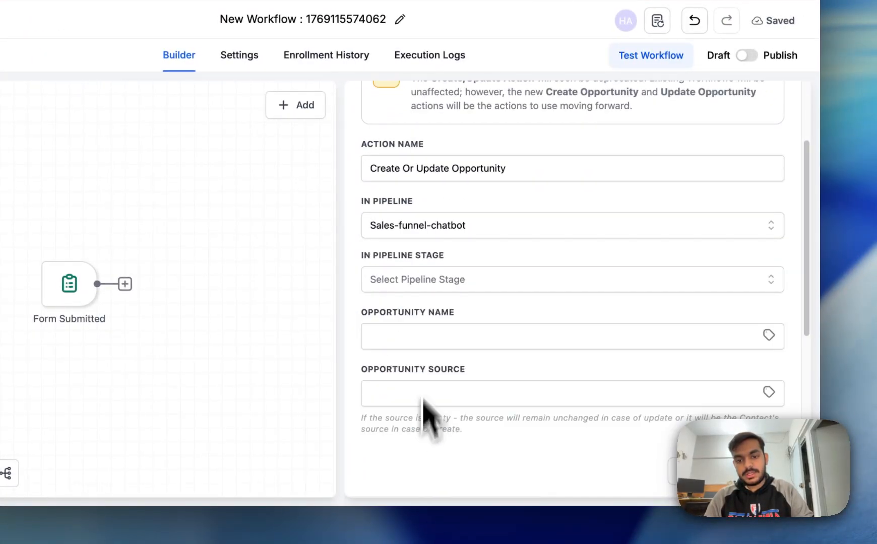
pyautogui.click(431, 287)
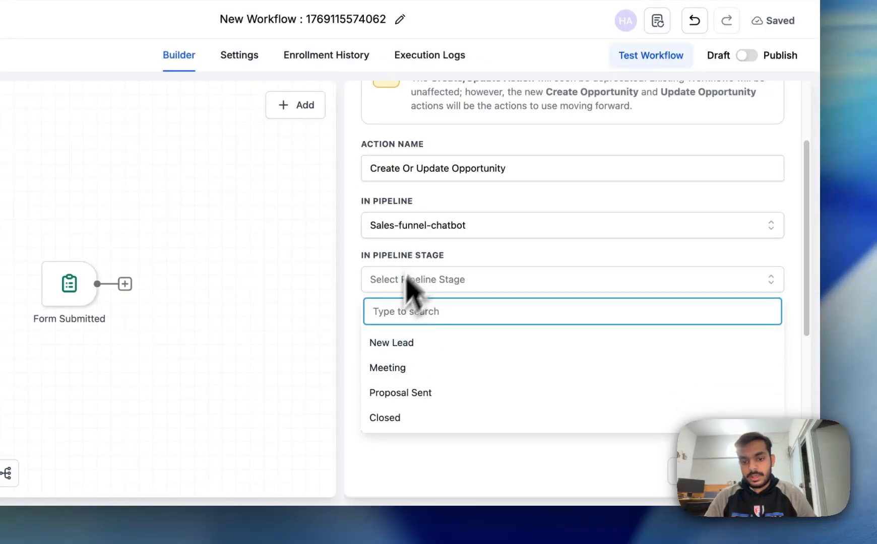
pyautogui.click(401, 346)
# Step: Set the opportunity name to {{contact.name}} and source to {{contact.source}}
pyautogui.scroll(-2, 426, 335)
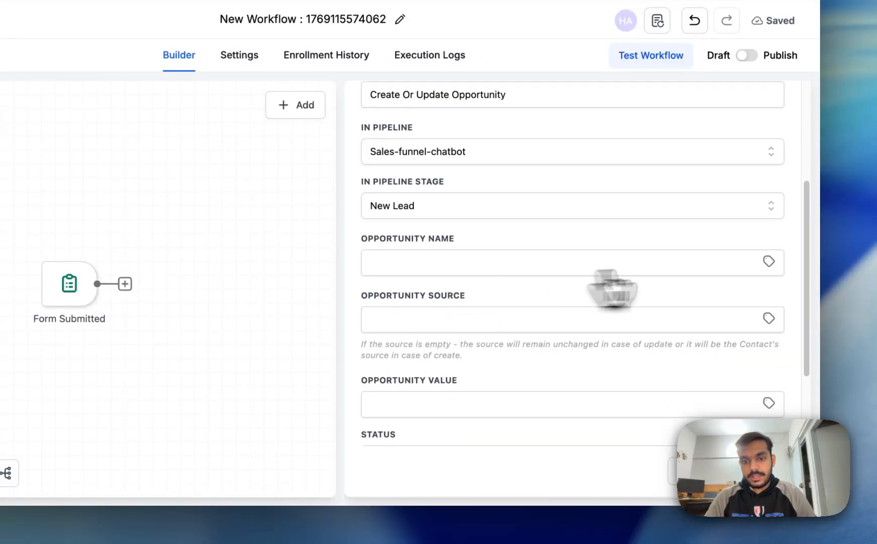
pyautogui.click(768, 261)
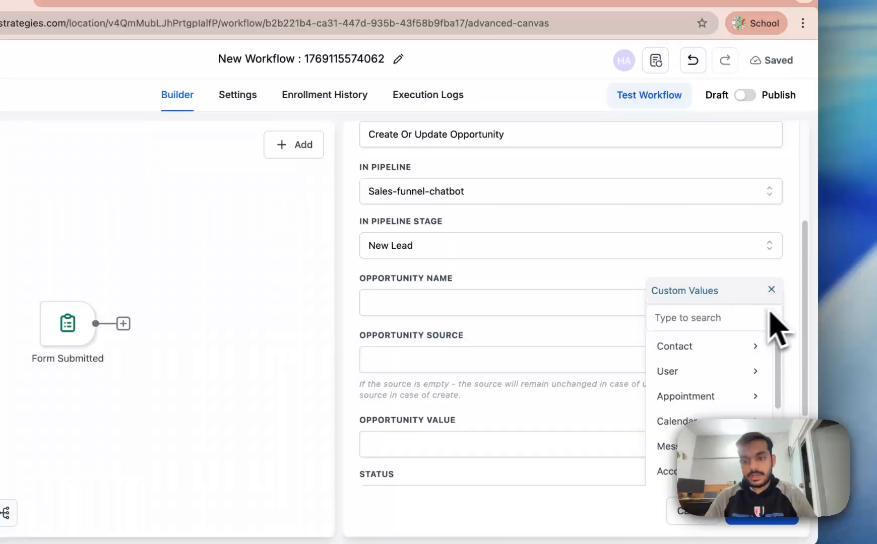
pyautogui.scroll(-3, 771, 317)
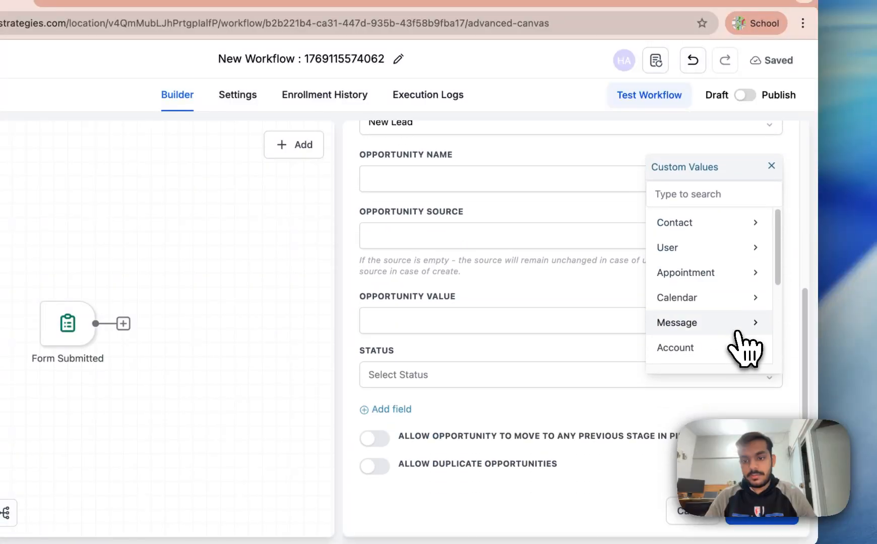
pyautogui.click(707, 245)
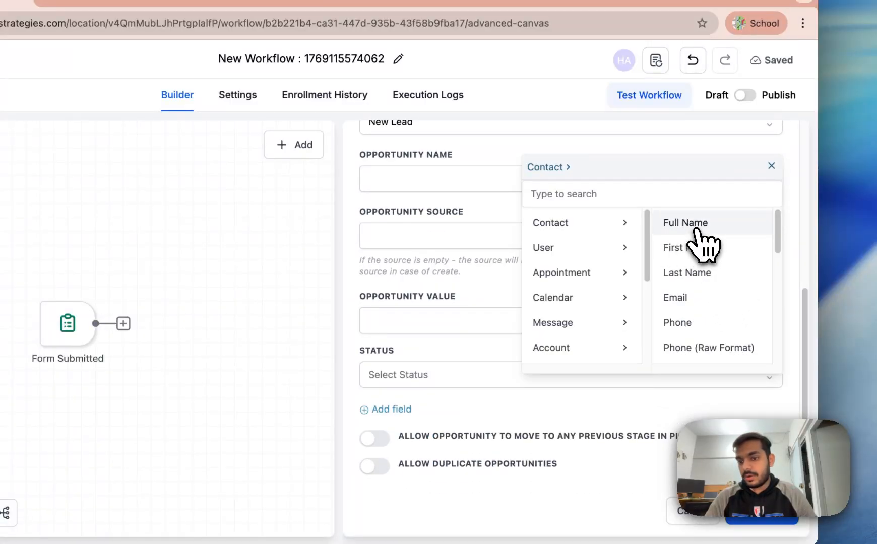
pyautogui.click(696, 225)
pyautogui.click(767, 235)
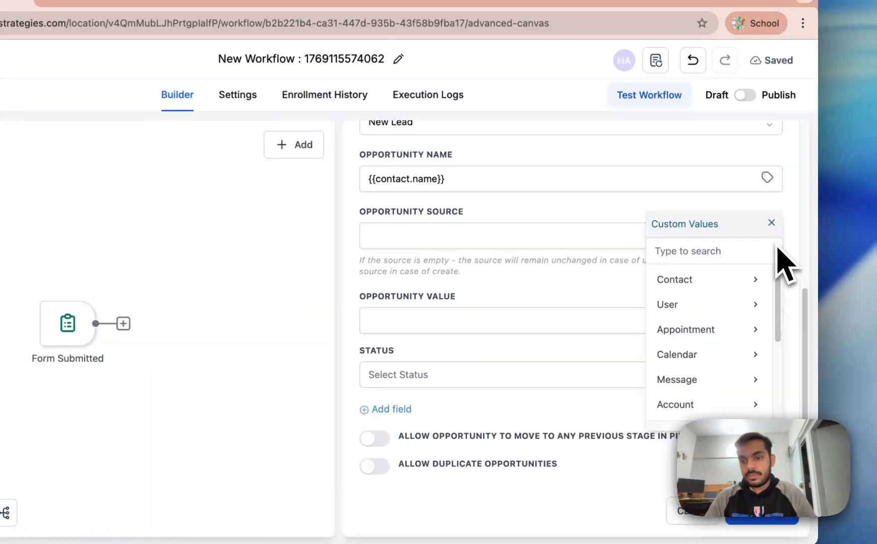
pyautogui.click(733, 283)
pyautogui.scroll(-6, 733, 313)
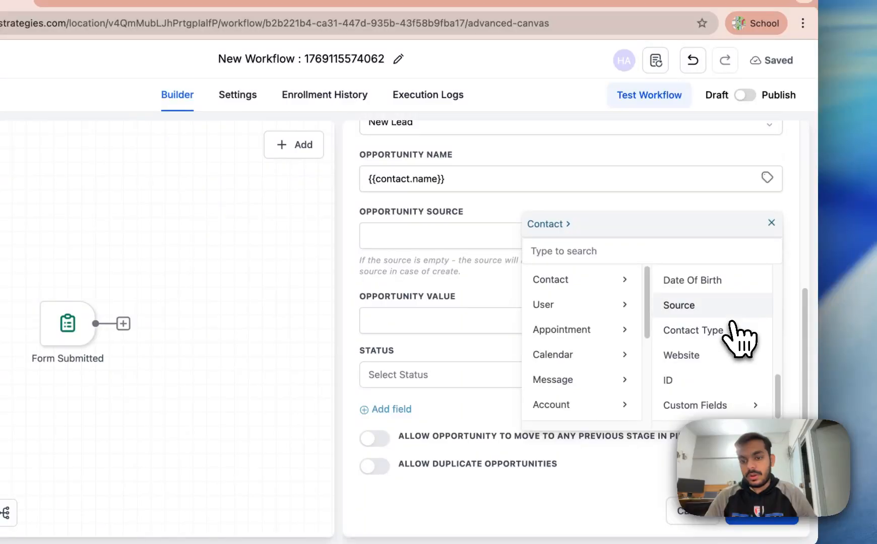
pyautogui.scroll(1, 711, 322)
pyautogui.click(655, 252)
pyautogui.write('sour')
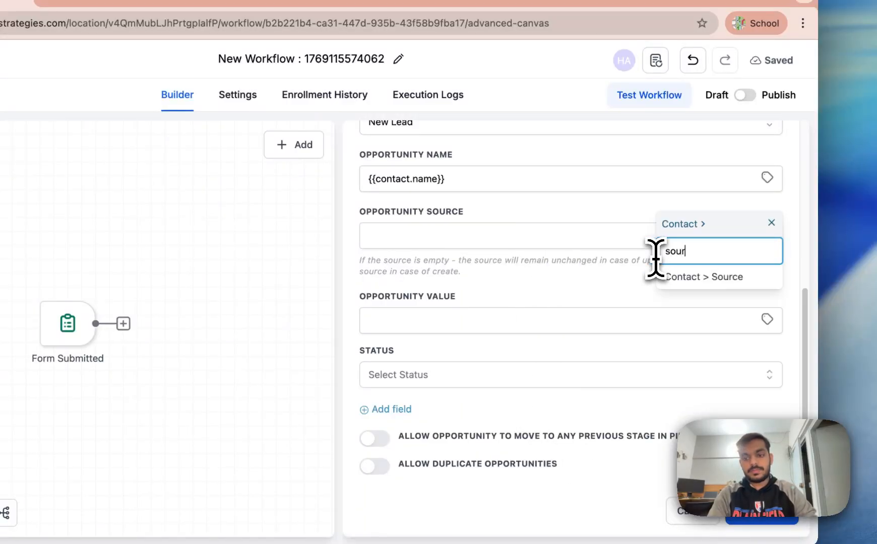
pyautogui.click(678, 278)
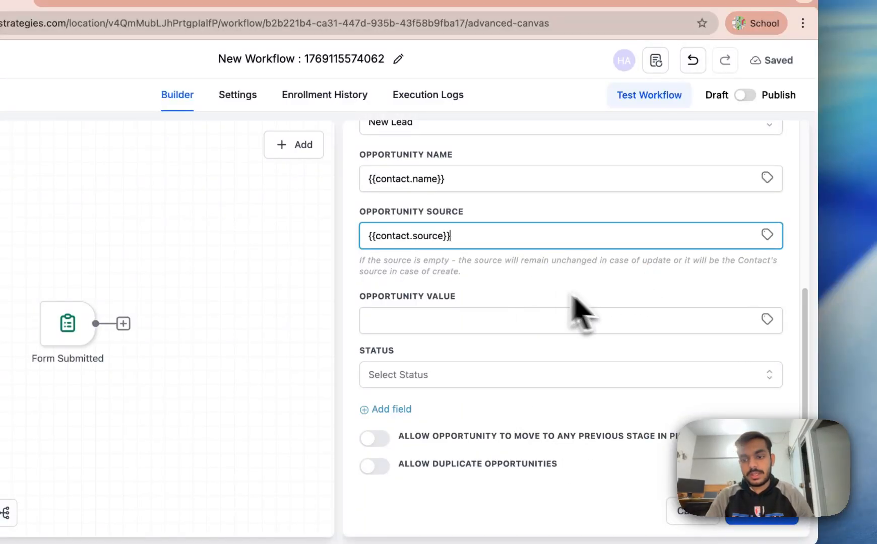
# Step: Give the opportunity value 400 and status open, then save the action
pyautogui.click(766, 319)
pyautogui.click(544, 325)
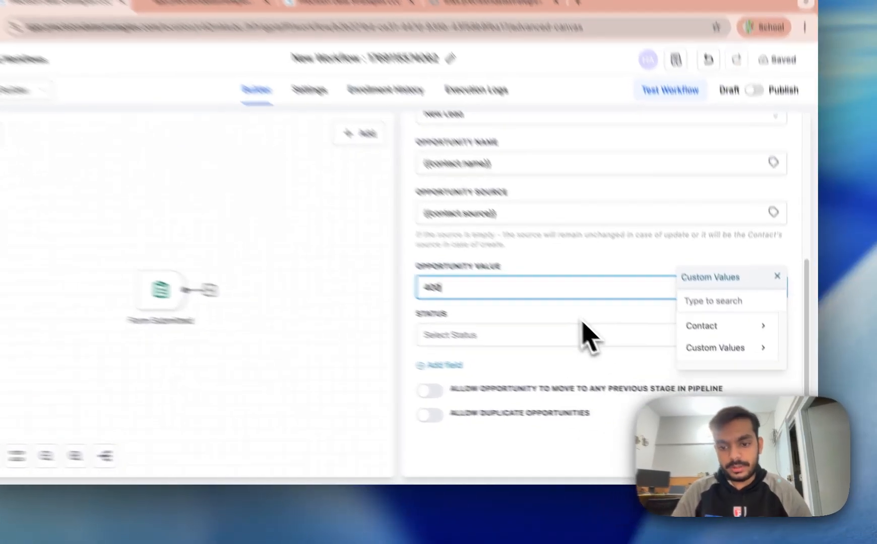
pyautogui.click(575, 355)
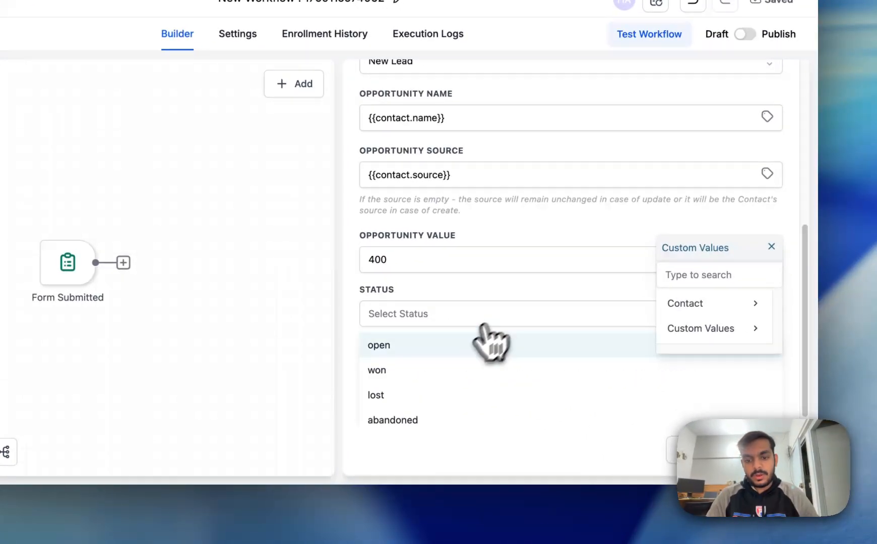
pyautogui.click(418, 350)
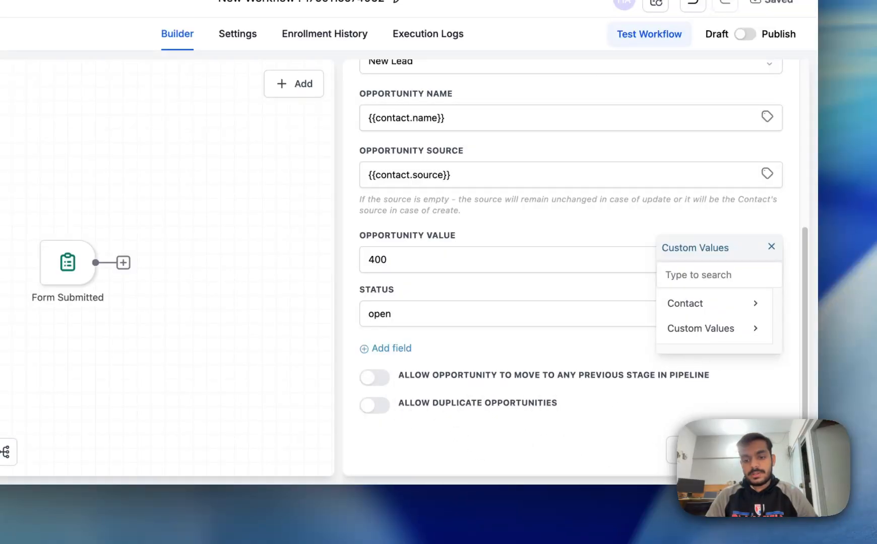
pyautogui.click(748, 450)
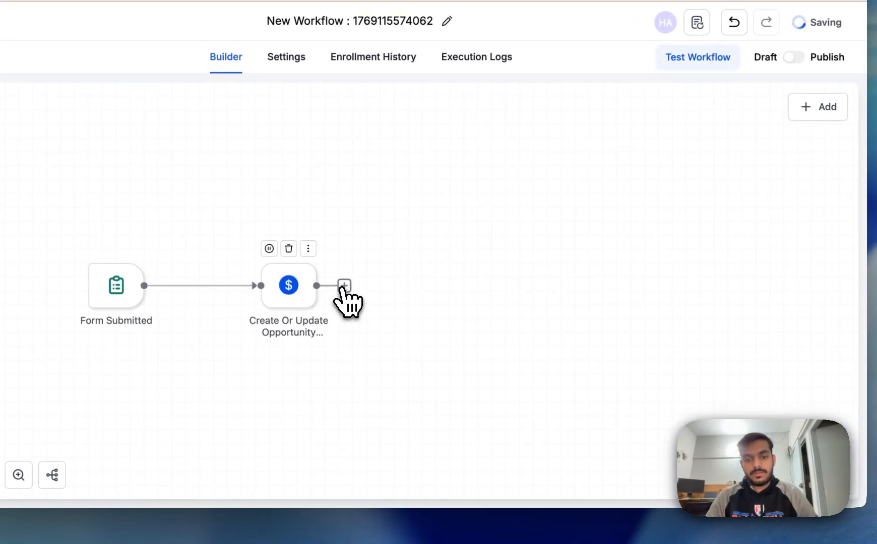
# Step: Add a Send Email step after the opportunity action
pyautogui.click(295, 262)
pyautogui.write('ema')
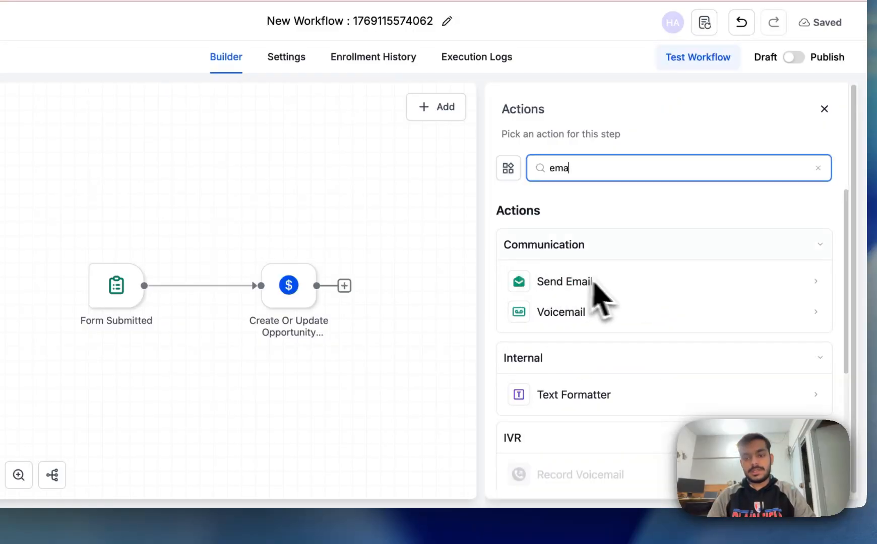
pyautogui.click(600, 281)
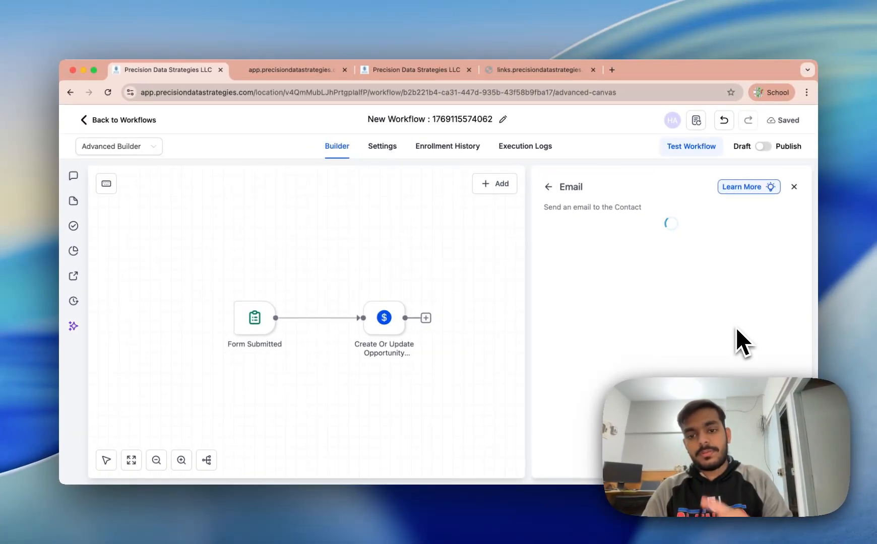
# Step: Fill in the sender name and sender email address at unitzero.site
pyautogui.click(776, 311)
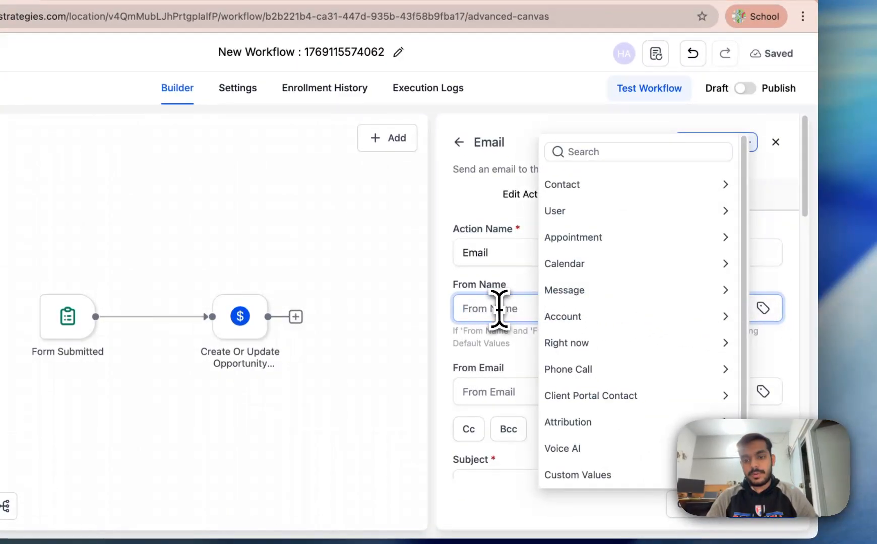
pyautogui.click(499, 308)
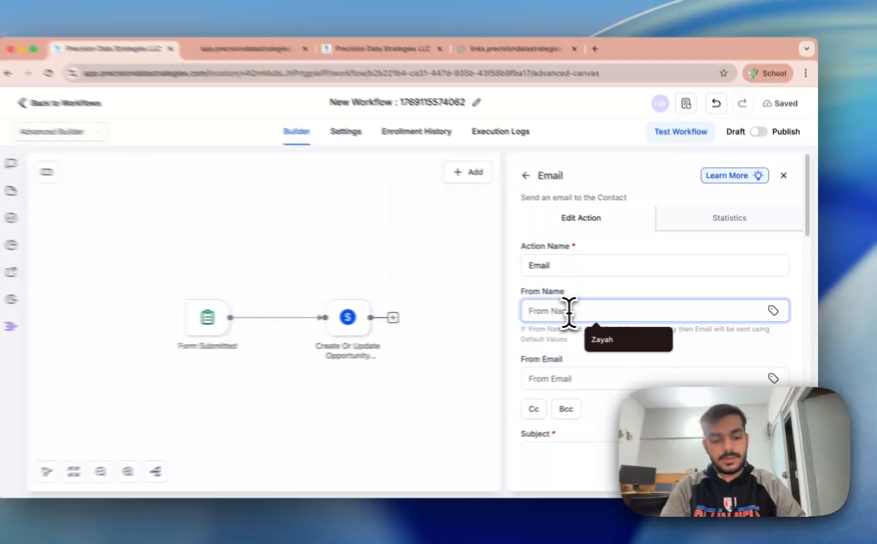
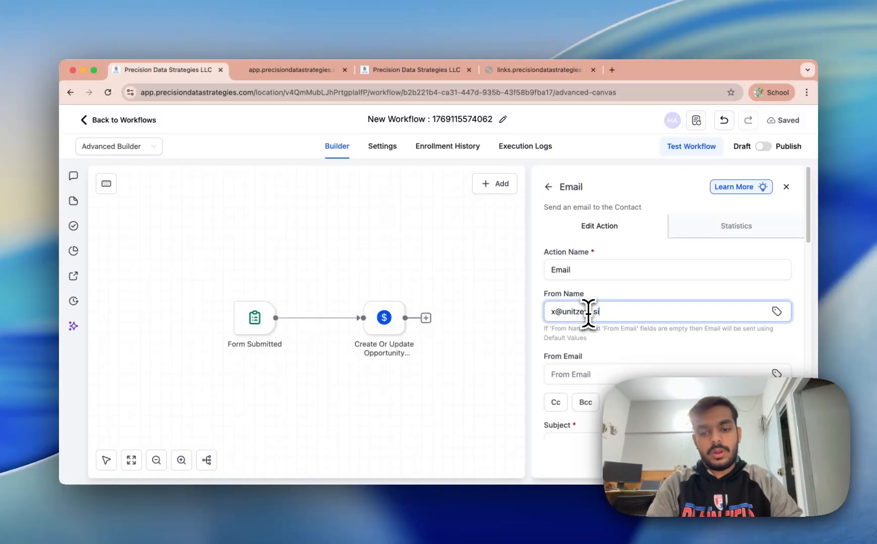
pyautogui.click(619, 375)
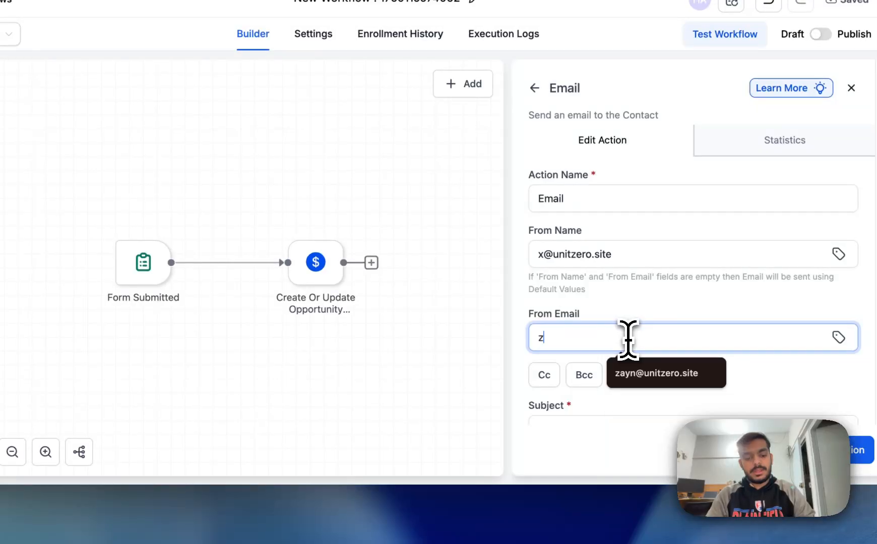
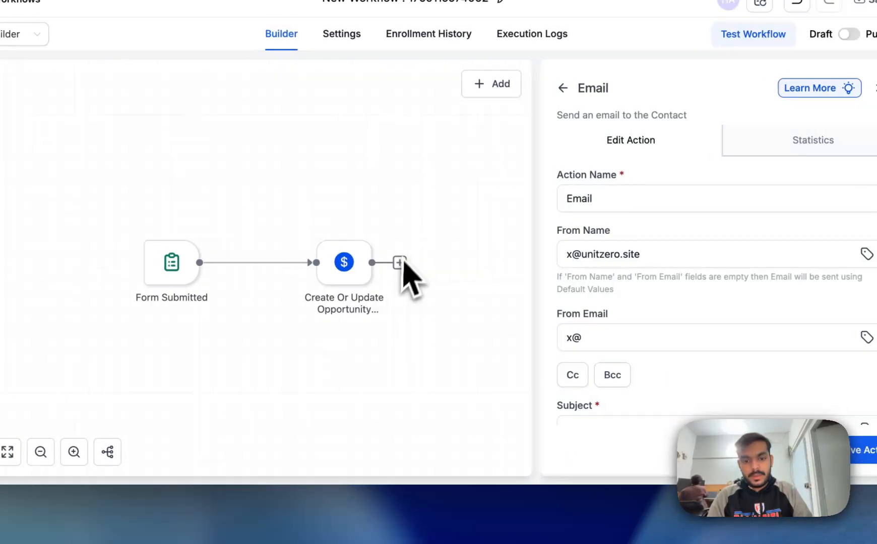
pyautogui.click(593, 344)
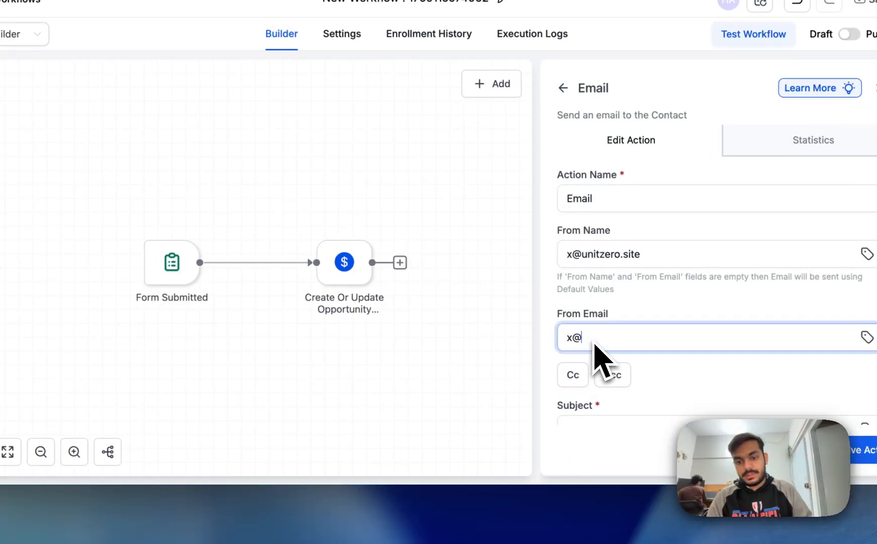
pyautogui.write('unitzero')
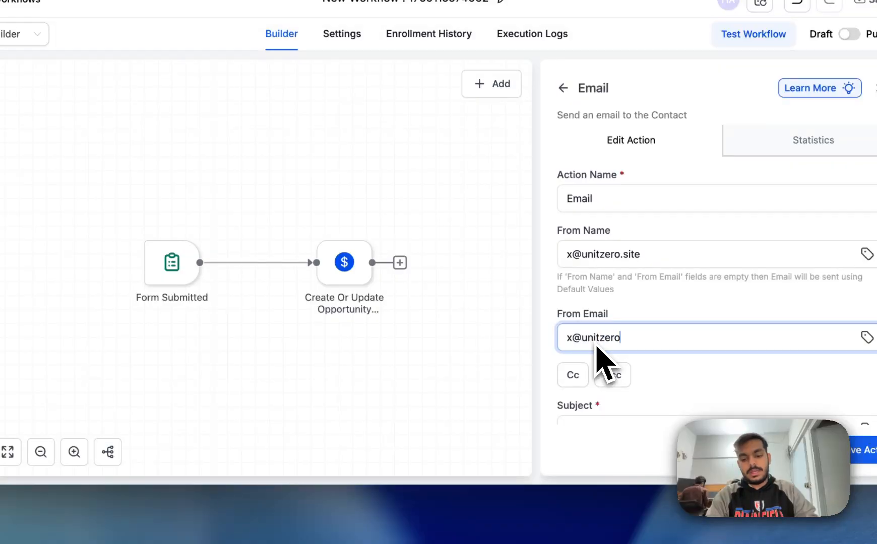
pyautogui.write('.site')
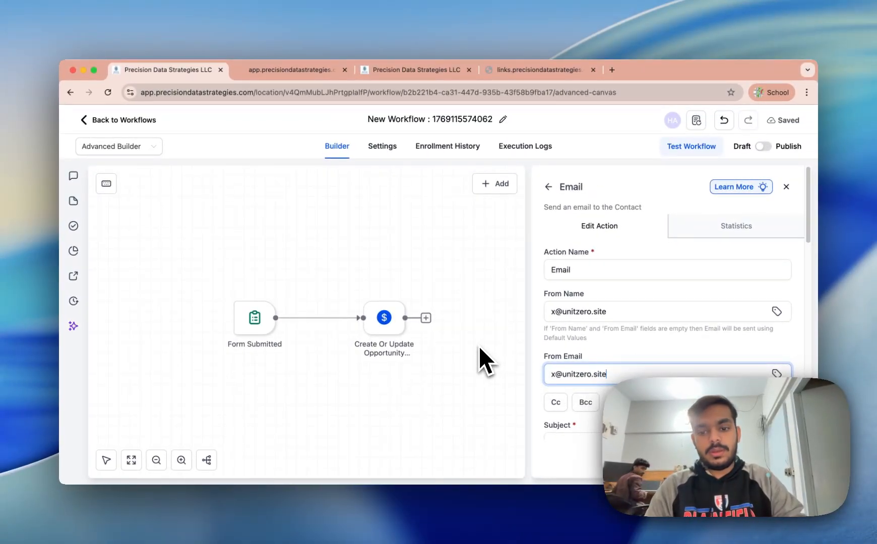
# Step: Set the subject 'Thankyou' and the message 'Thankyou for filling the form'
pyautogui.scroll(-3, 537, 371)
pyautogui.click(586, 286)
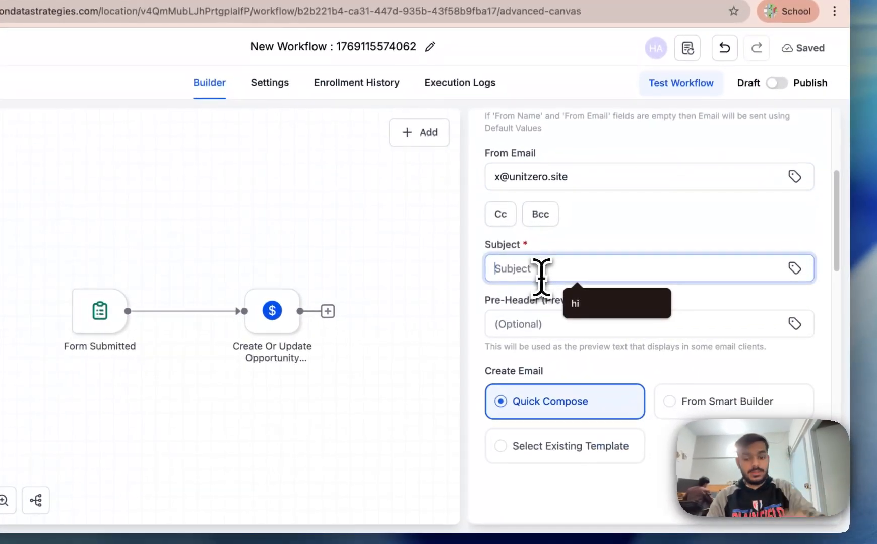
pyautogui.write('Thank')
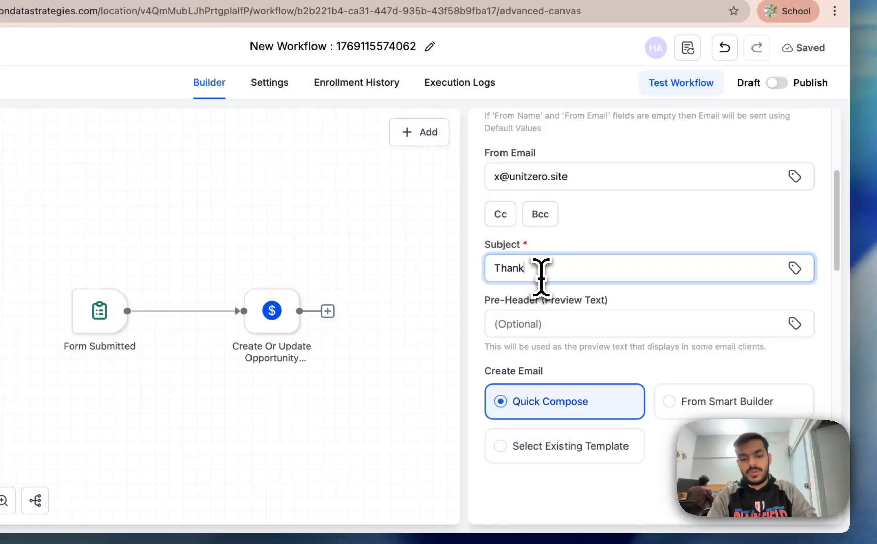
pyautogui.write('you')
pyautogui.scroll(-3, 608, 310)
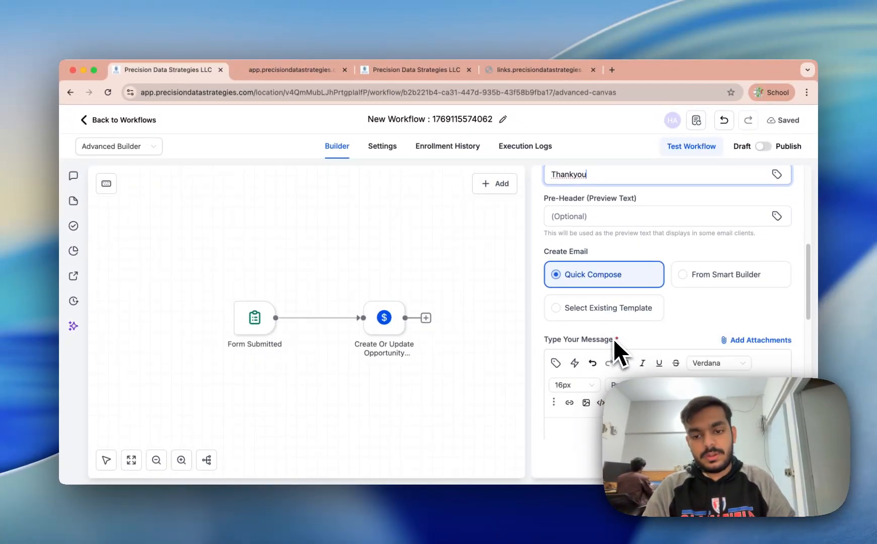
pyautogui.scroll(-5, 613, 339)
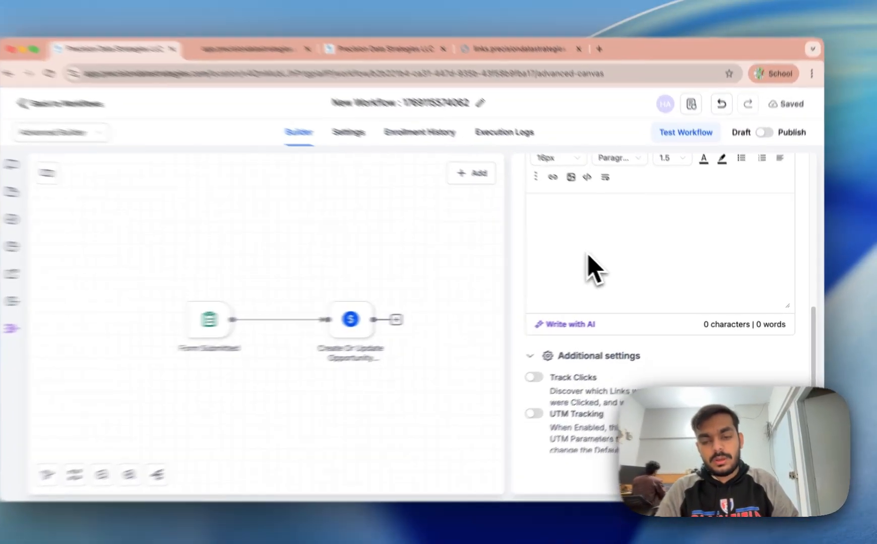
pyautogui.click(602, 251)
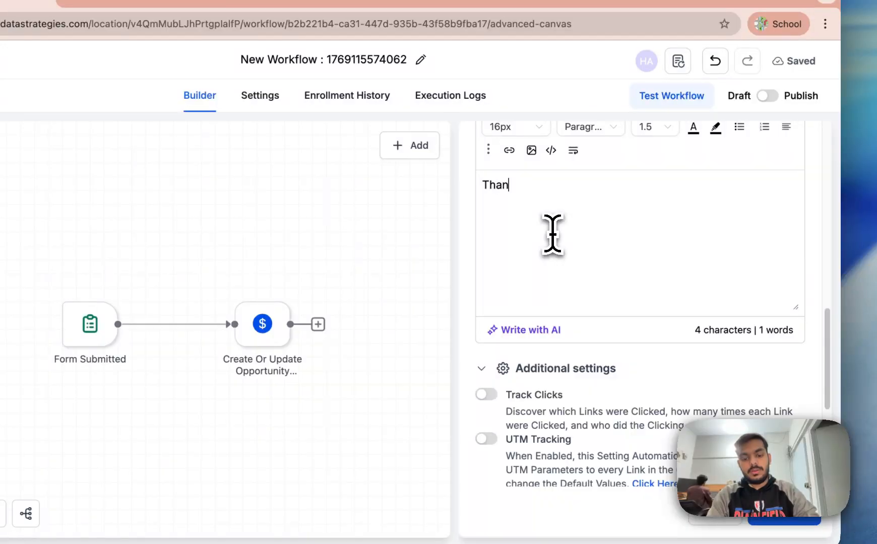
pyautogui.write('Thankyou for filling the form {{contact.')
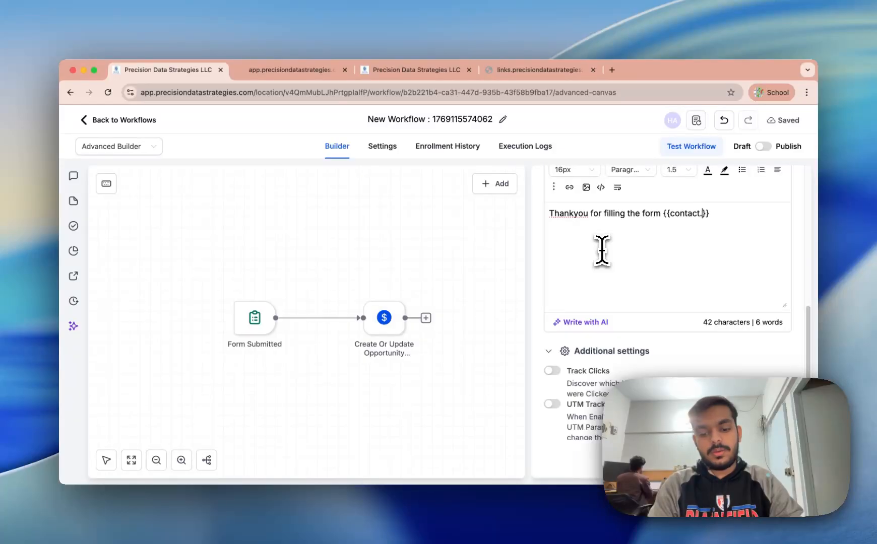
pyautogui.scroll(10, 670, 237)
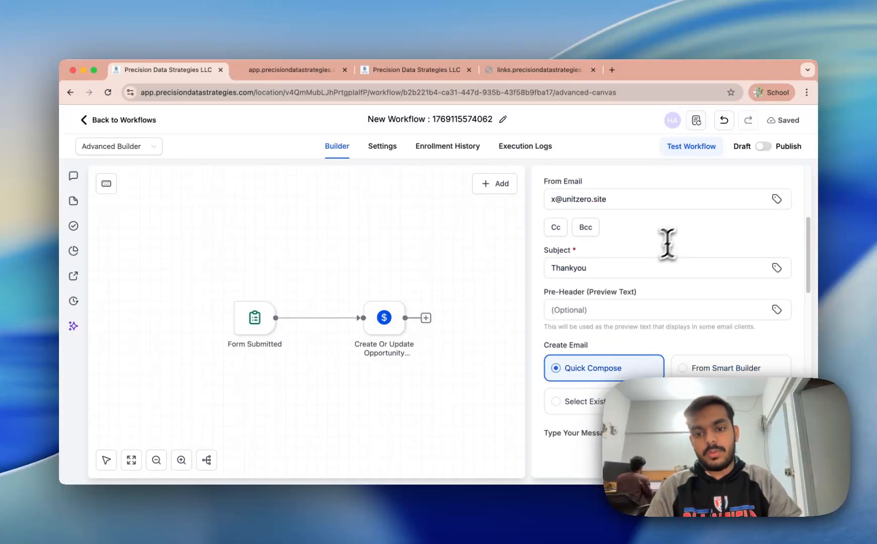
pyautogui.scroll(4, 626, 245)
pyautogui.scroll(-8, 620, 241)
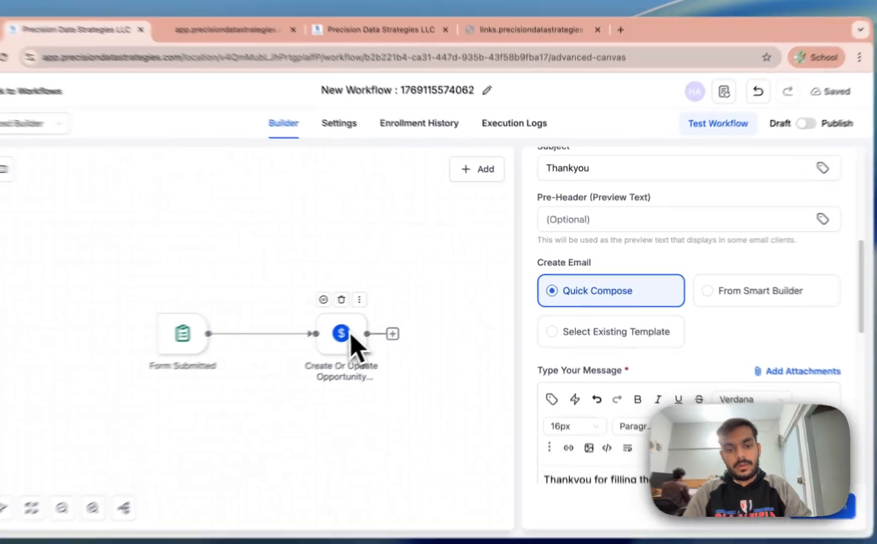
# Step: Check the Create Or Update Opportunity fields, including Opportunity Name, then add a step after it
pyautogui.click(389, 325)
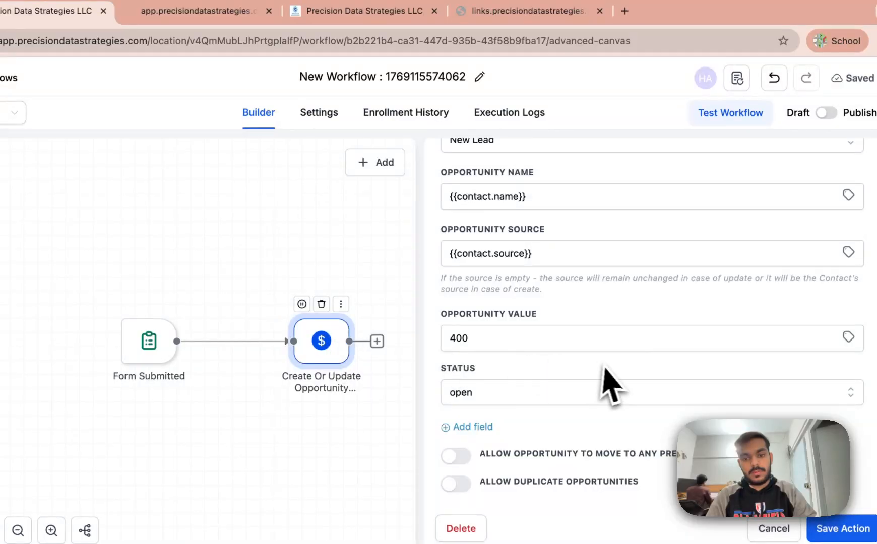
pyautogui.scroll(1, 557, 229)
pyautogui.click(544, 206)
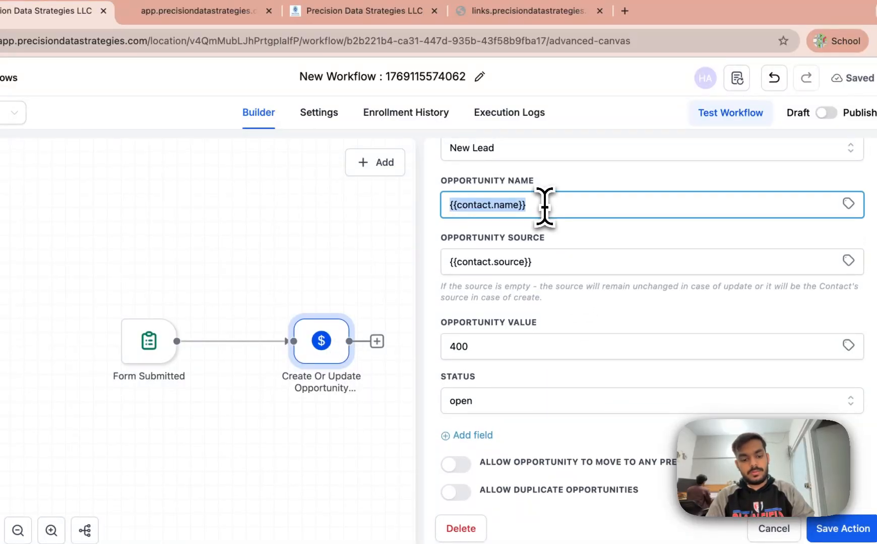
pyautogui.click(302, 323)
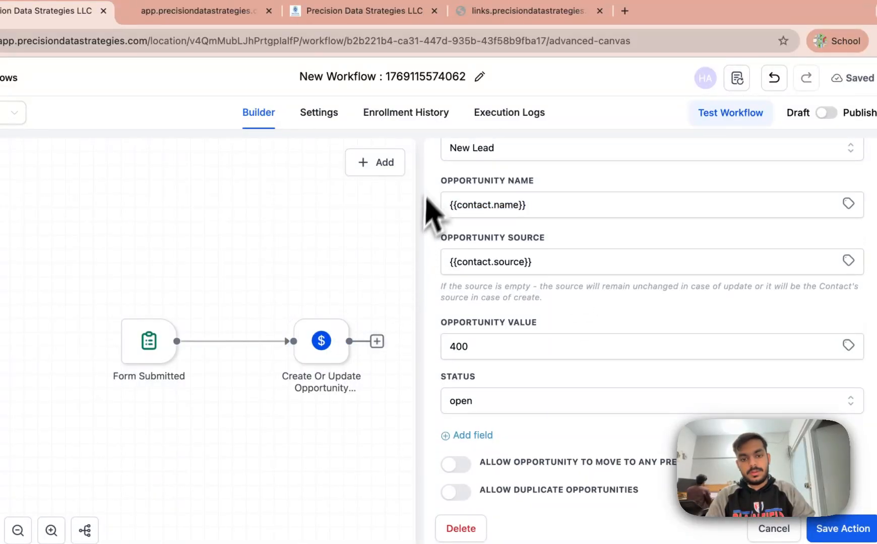
pyautogui.scroll(6, 453, 241)
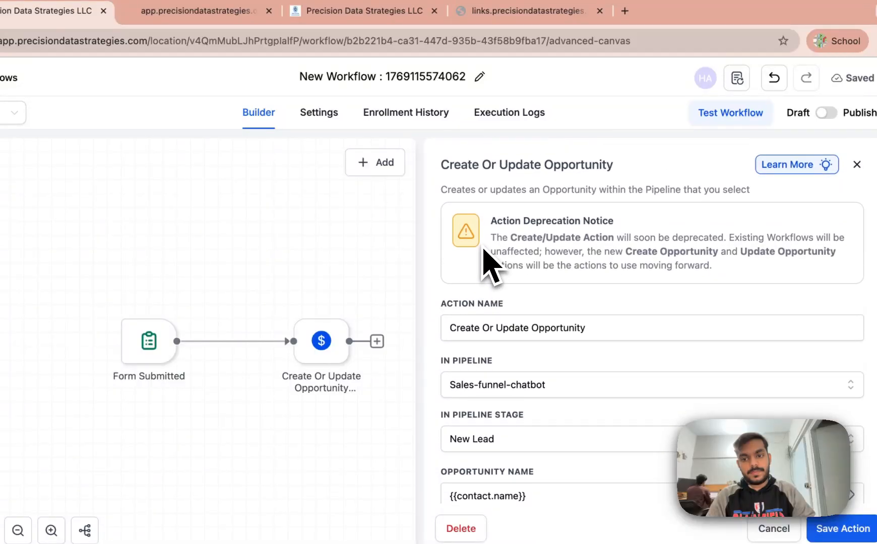
pyautogui.click(376, 341)
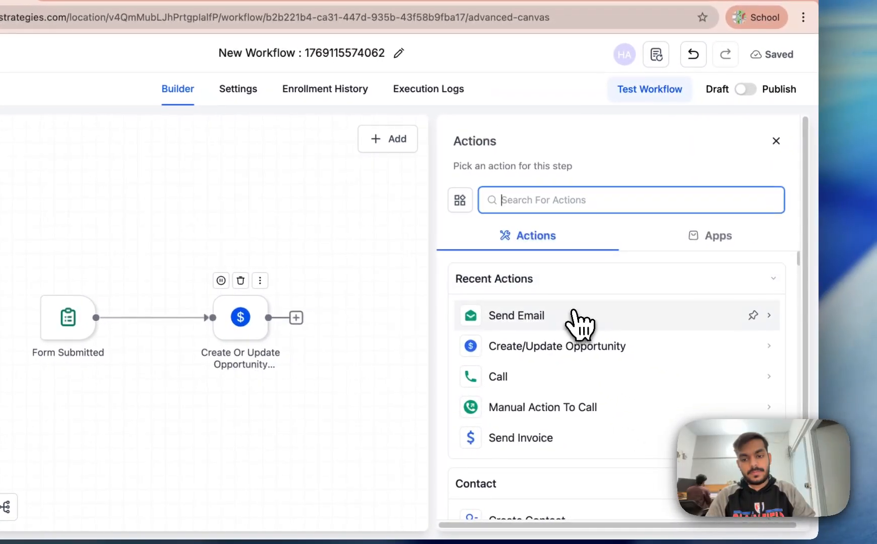
# Step: Add a Send Email action with message 'Thnak you {{contact.name}}' and subject 'hi'
pyautogui.click(629, 317)
pyautogui.scroll(-10, 544, 337)
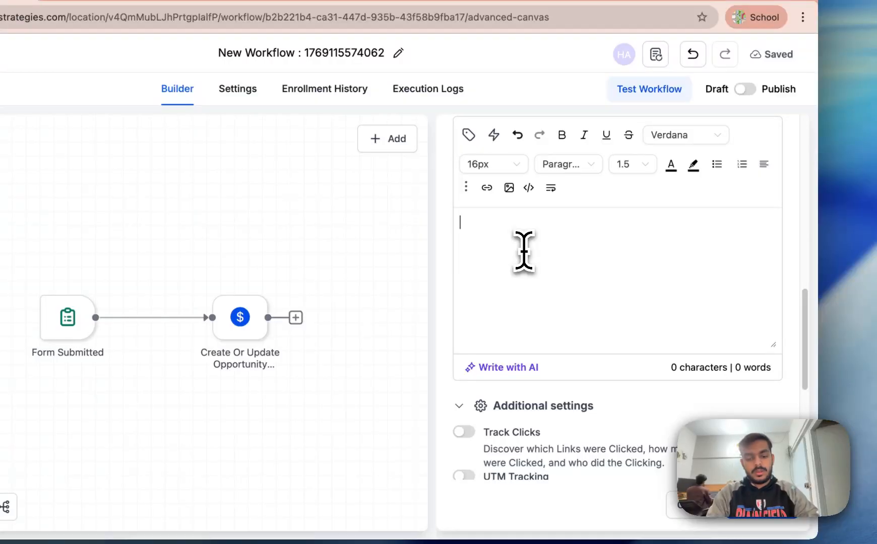
pyautogui.write('u {{contact.name}}')
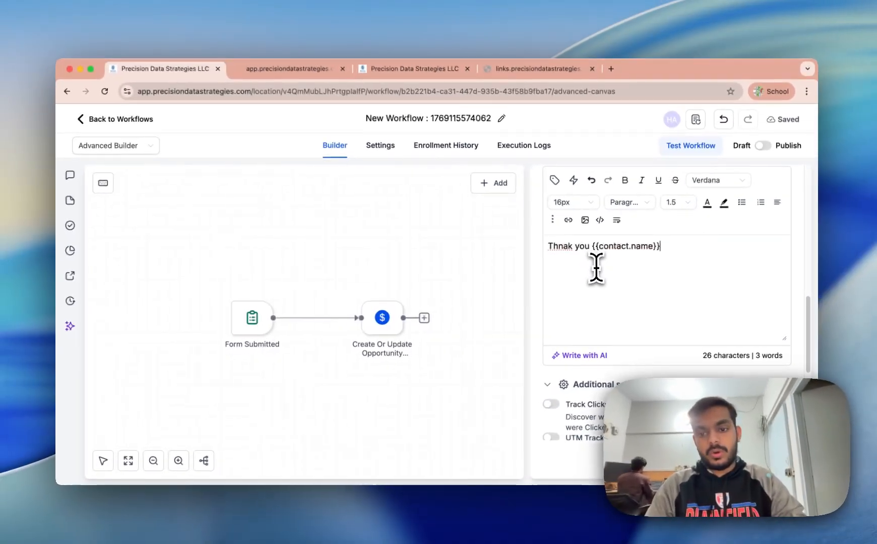
pyautogui.scroll(5, 661, 317)
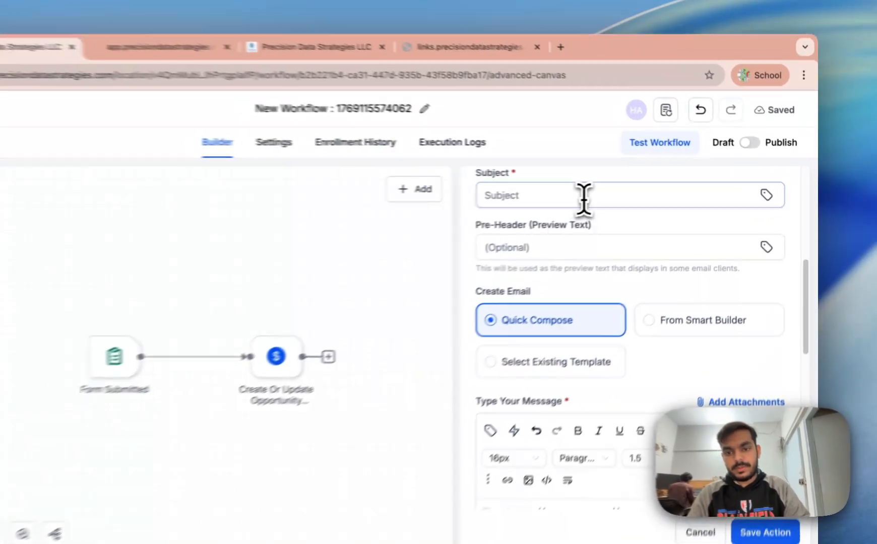
pyautogui.click(630, 174)
pyautogui.write('hi')
# Step: Fill in the From Email address and the From Name for the email
pyautogui.scroll(3, 554, 252)
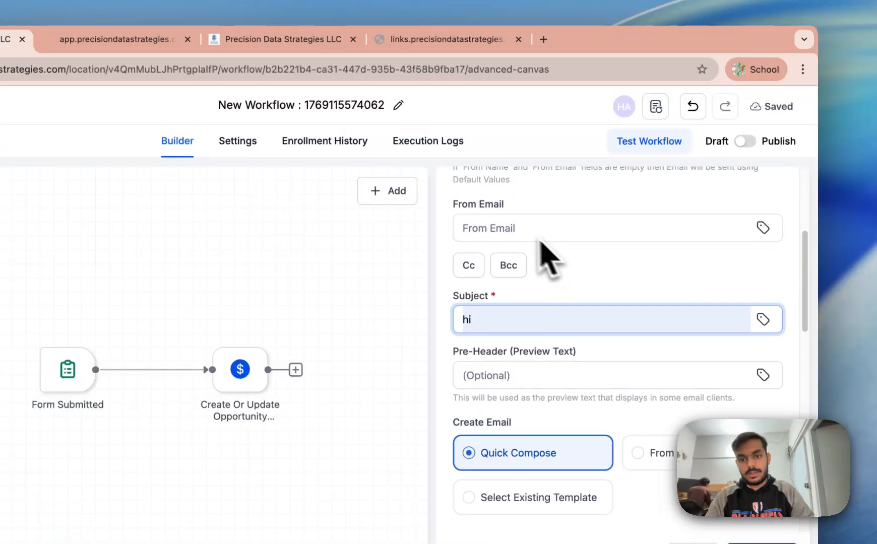
pyautogui.click(513, 229)
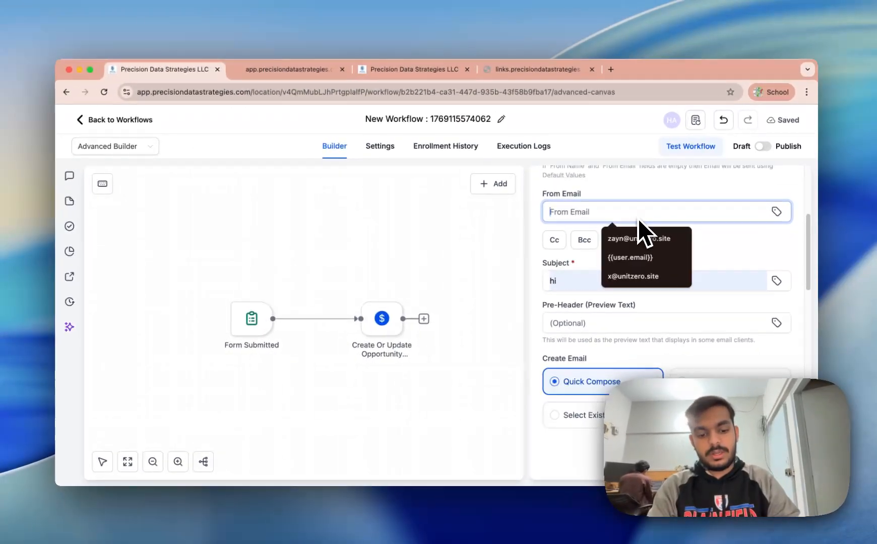
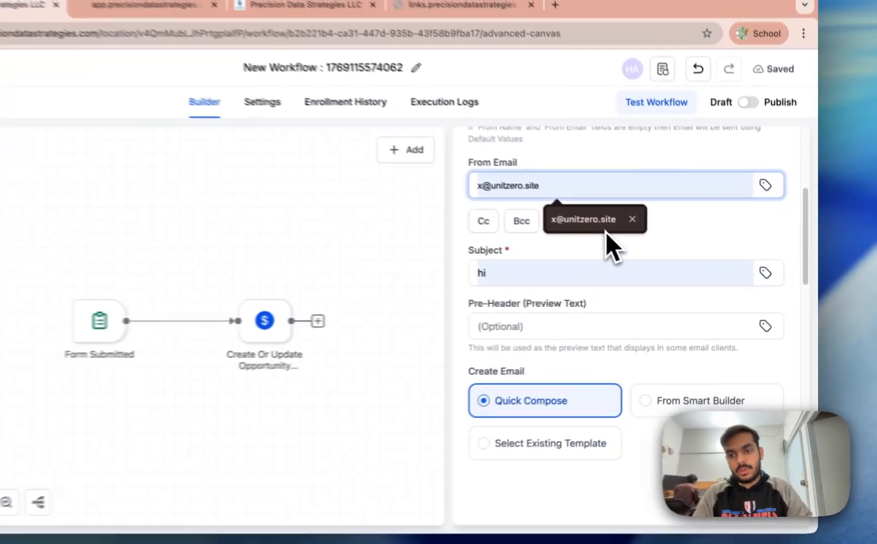
pyautogui.scroll(2, 605, 247)
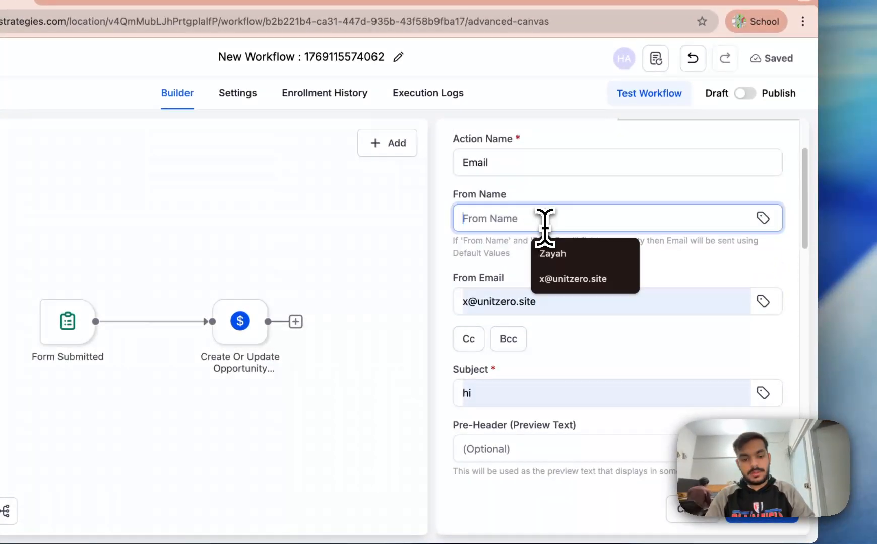
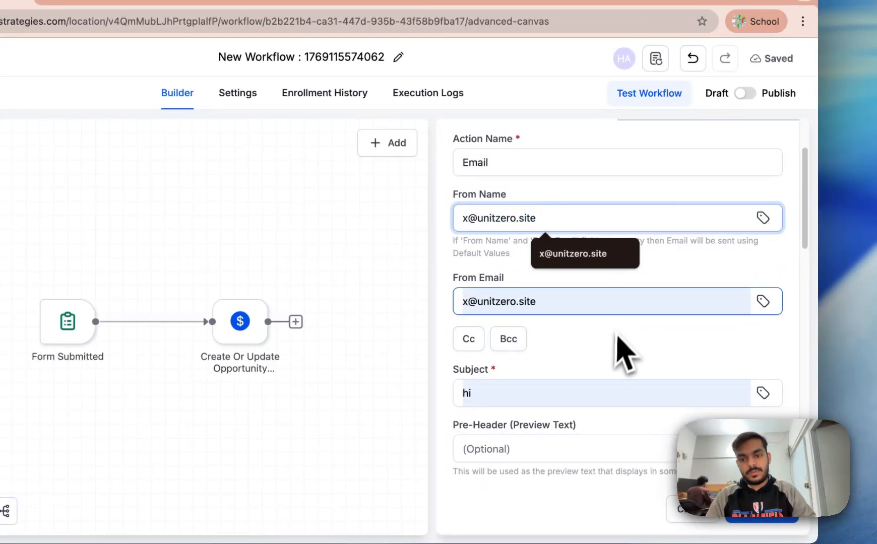
pyautogui.click(615, 359)
pyautogui.scroll(-15, 620, 360)
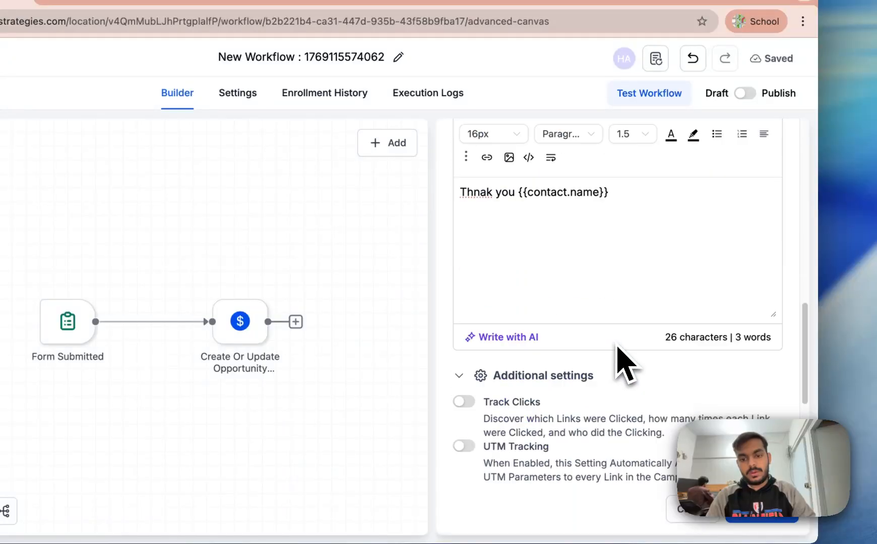
pyautogui.scroll(3, 504, 342)
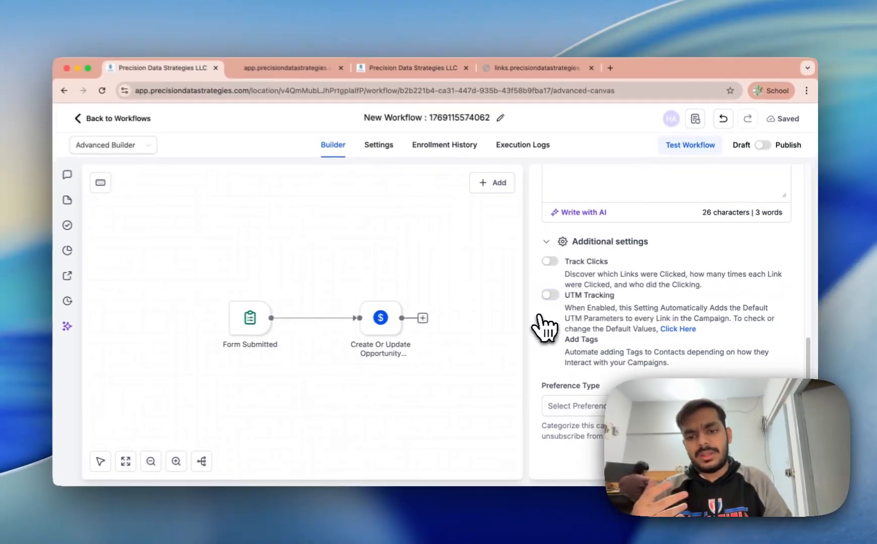
pyautogui.scroll(-3, 610, 330)
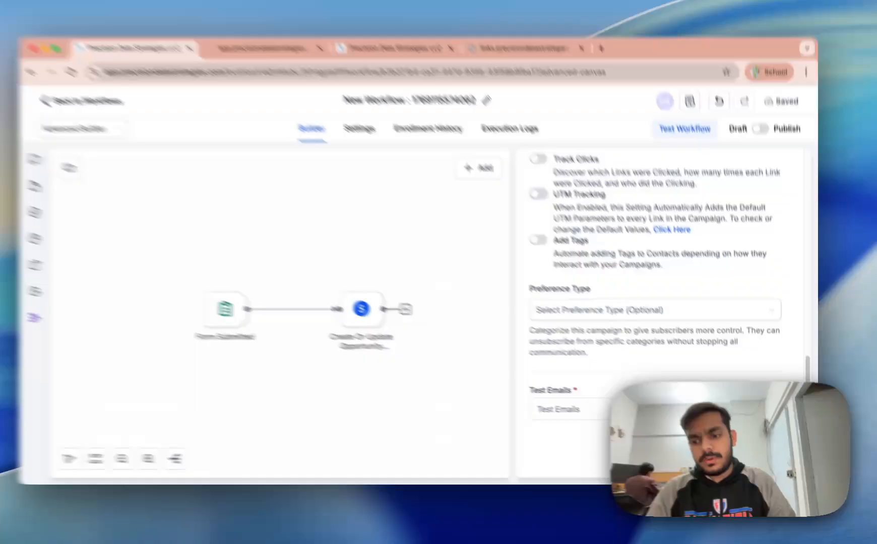
# Step: Save the email step, then send a test copy to a test recipient address
pyautogui.click(778, 461)
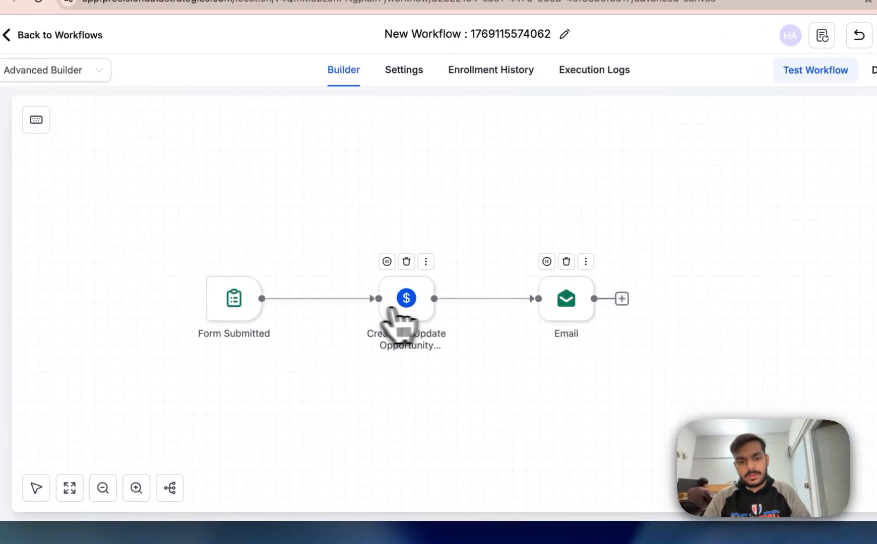
pyautogui.click(571, 310)
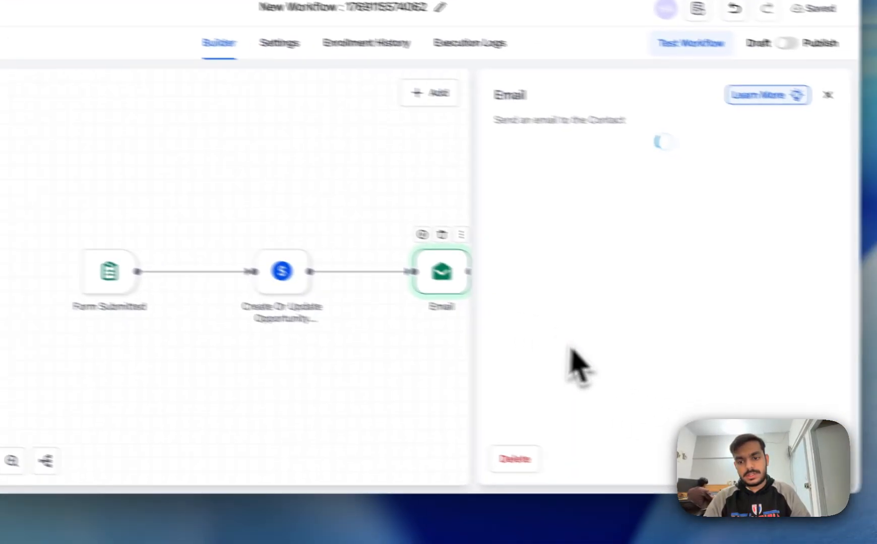
pyautogui.scroll(-10, 548, 409)
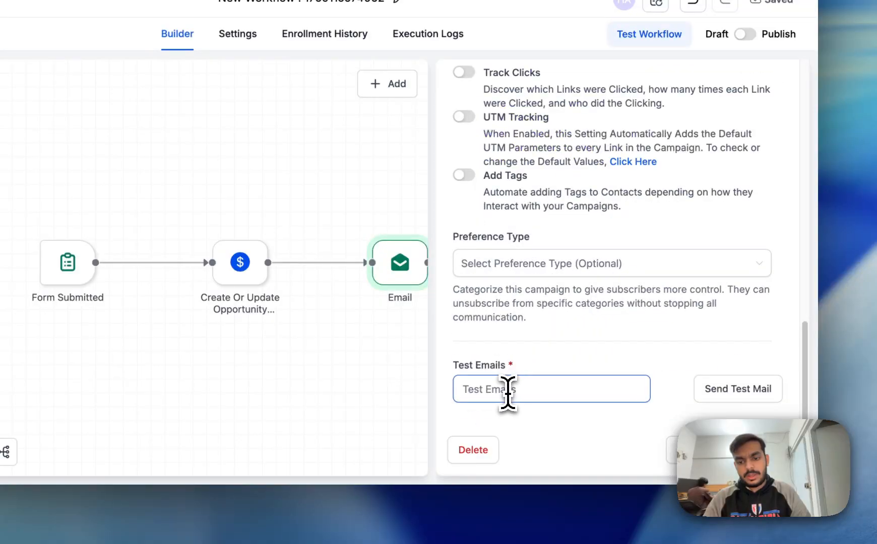
pyautogui.click(507, 389)
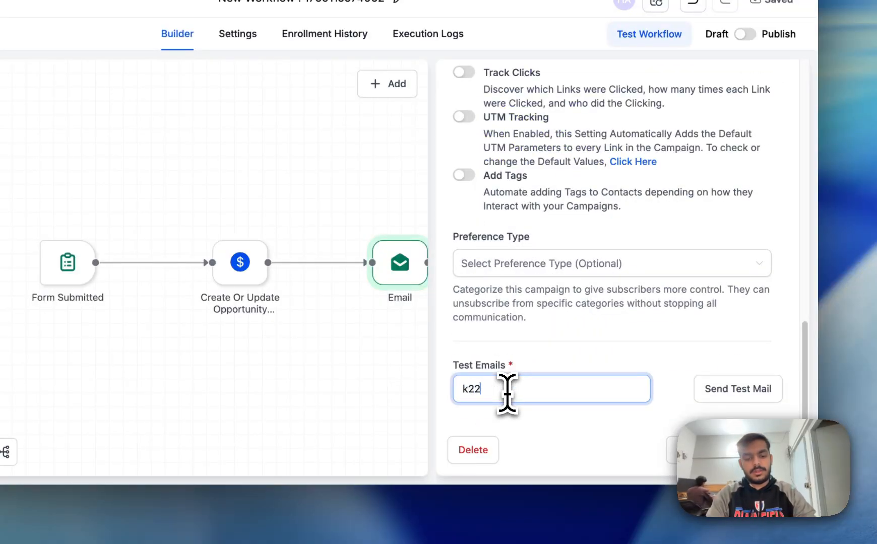
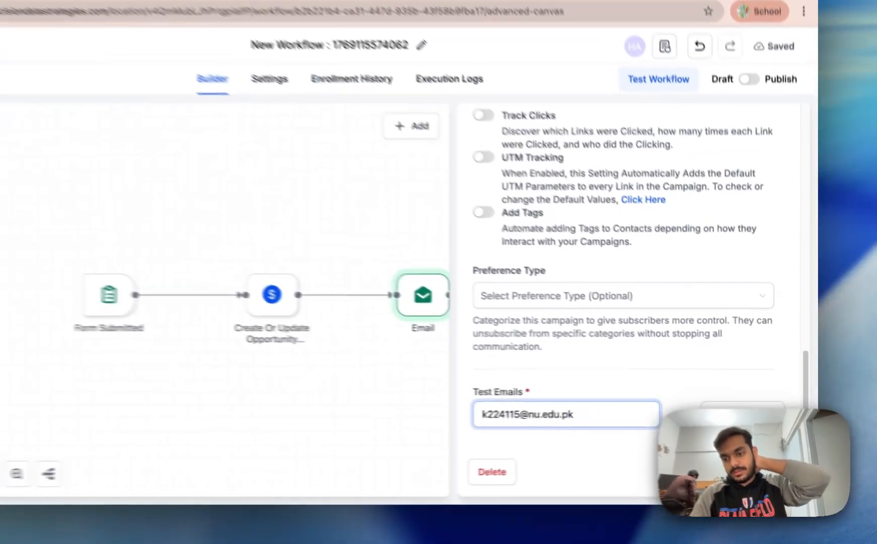
pyautogui.click(759, 413)
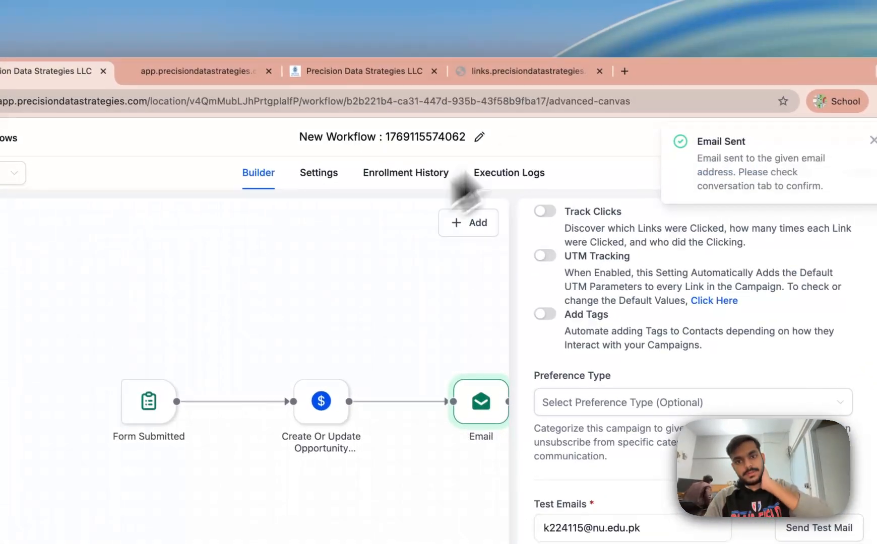
# Step: Open Gmail in a new tab and read the received test email 'hi'
pyautogui.click(624, 71)
pyautogui.write('gm')
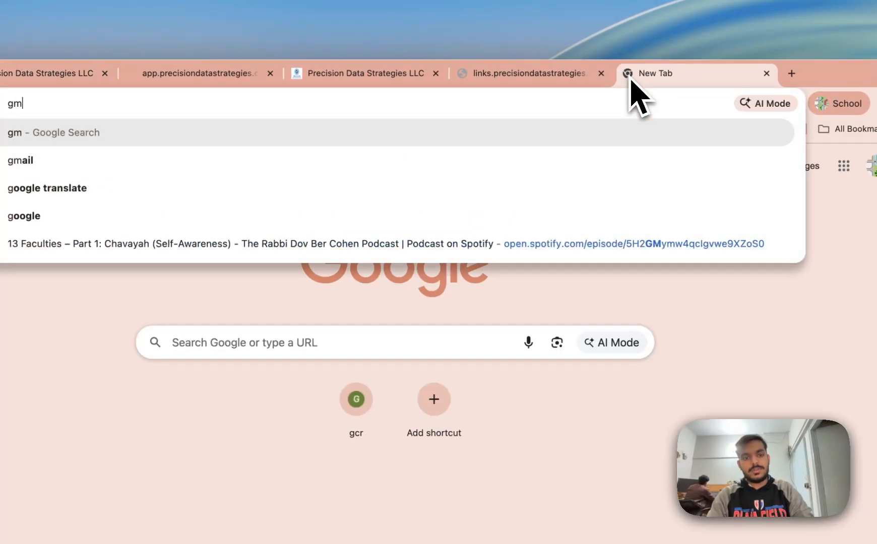
pyautogui.click(403, 161)
pyautogui.click(231, 264)
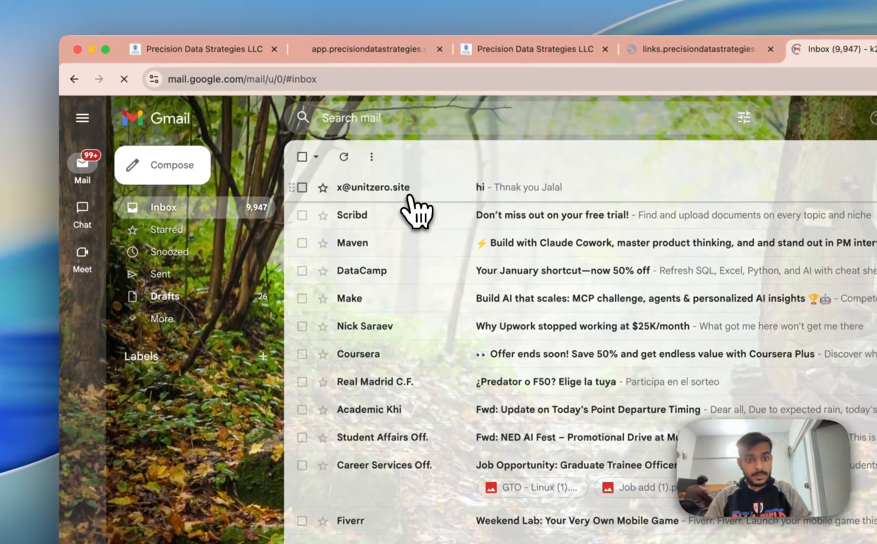
pyautogui.click(412, 192)
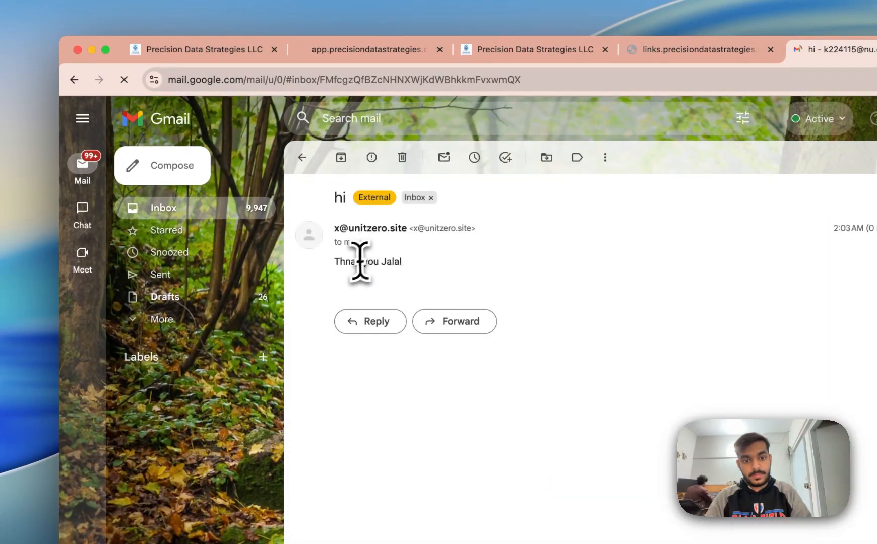
pyautogui.moveTo(358, 261); pyautogui.dragTo(329, 285)
# Step: Return to the GoHighLevel workflow builder tab
pyautogui.click(329, 285)
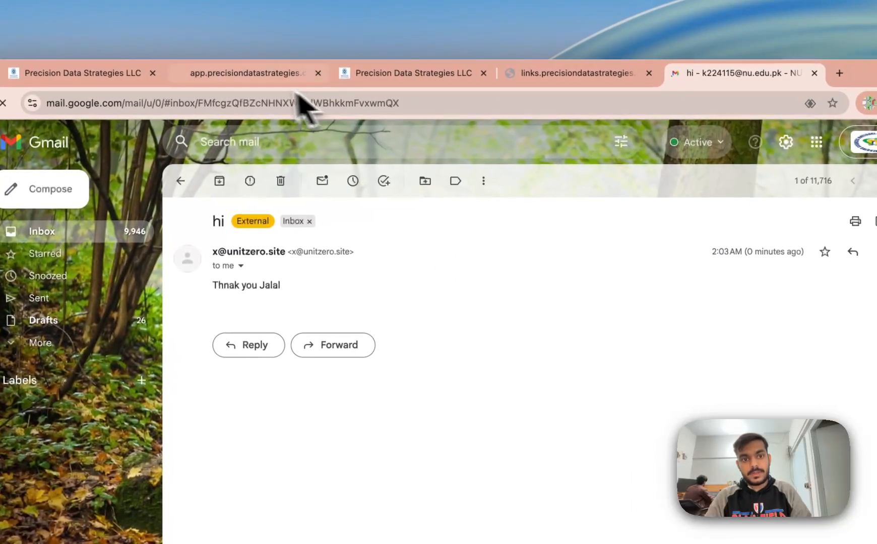
pyautogui.click(368, 49)
pyautogui.click(151, 74)
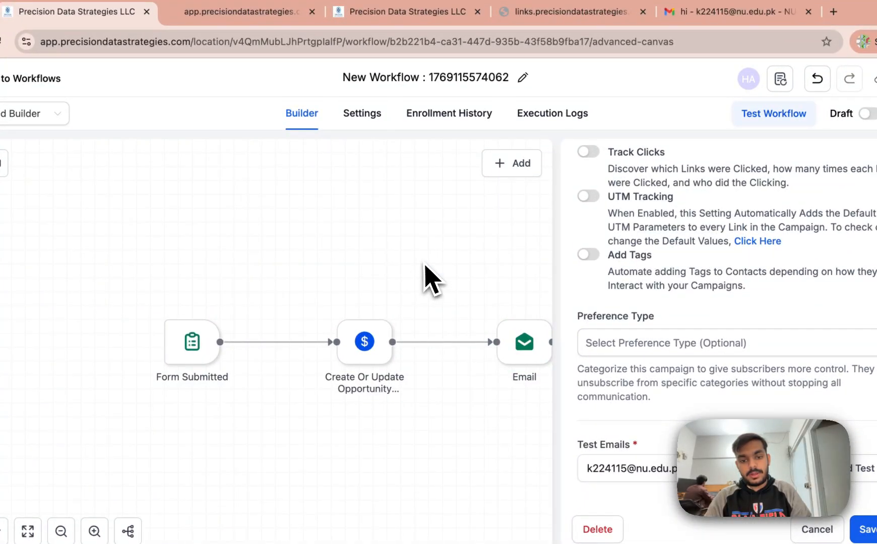
pyautogui.moveTo(425, 280); pyautogui.dragTo(205, 229)
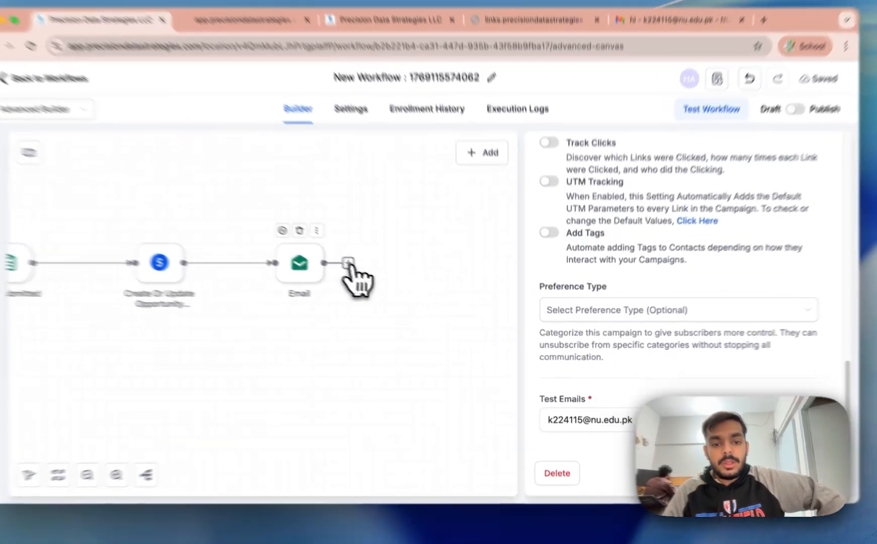
# Step: Add a Wait step after the Email that holds the contact for 3 days
pyautogui.click(380, 278)
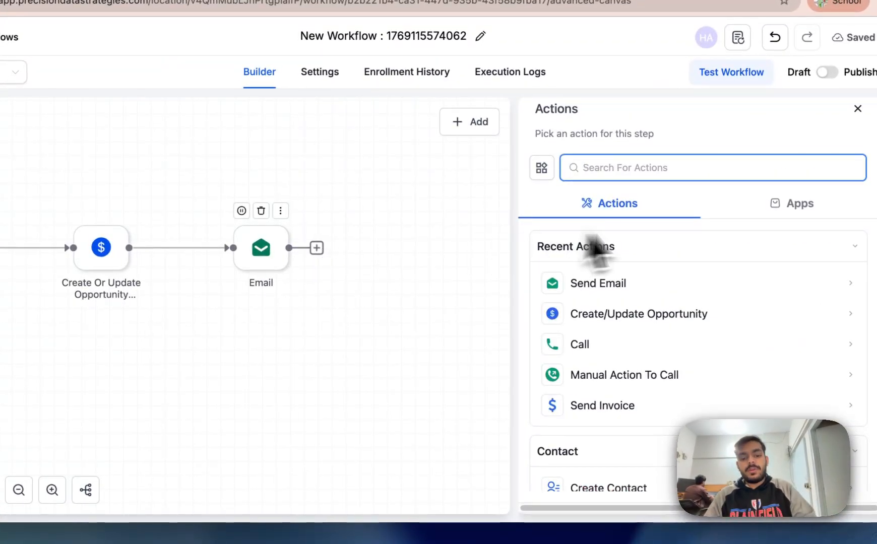
pyautogui.write('wait')
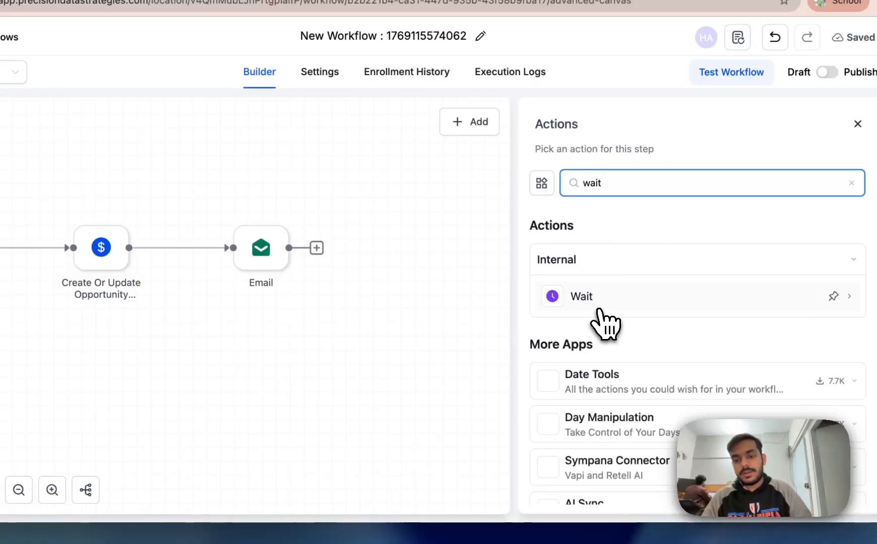
pyautogui.click(596, 302)
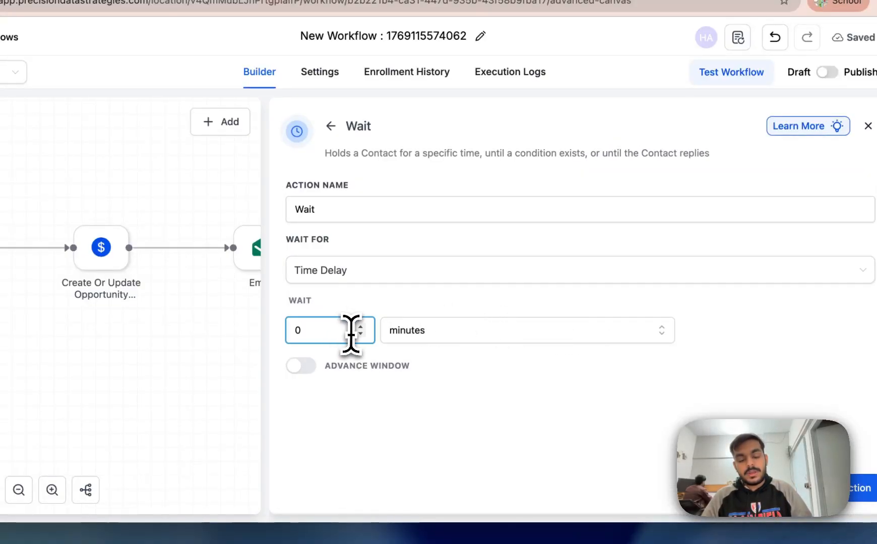
pyautogui.click(602, 337)
pyautogui.click(435, 410)
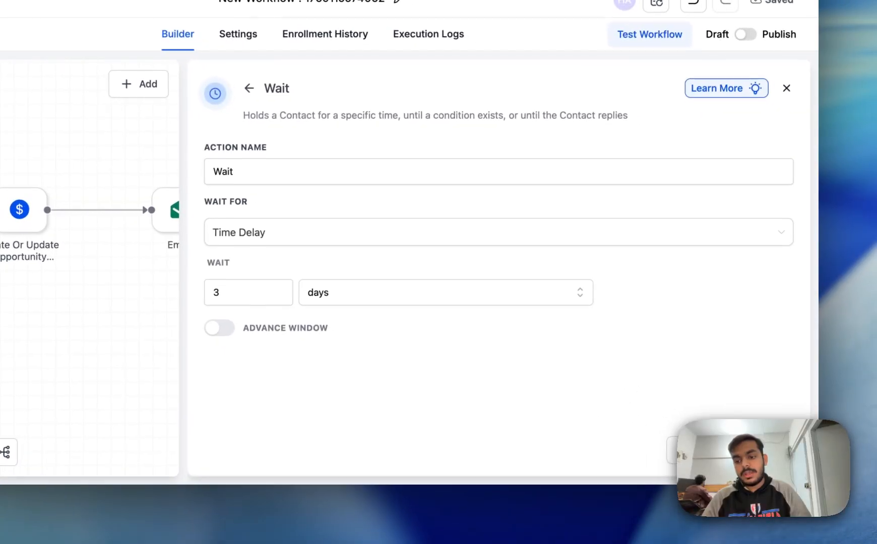
pyautogui.click(435, 228)
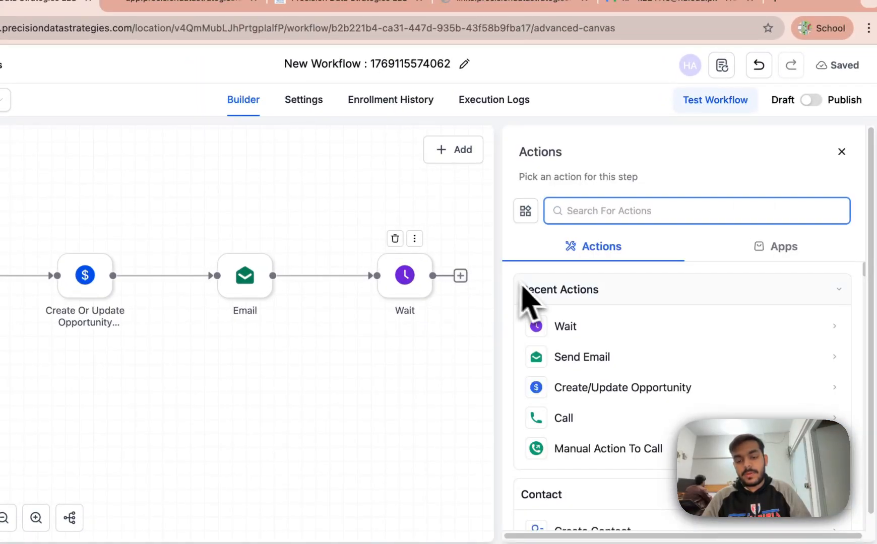
# Step: Add an If / Else condition step after the Wait
pyautogui.write('if')
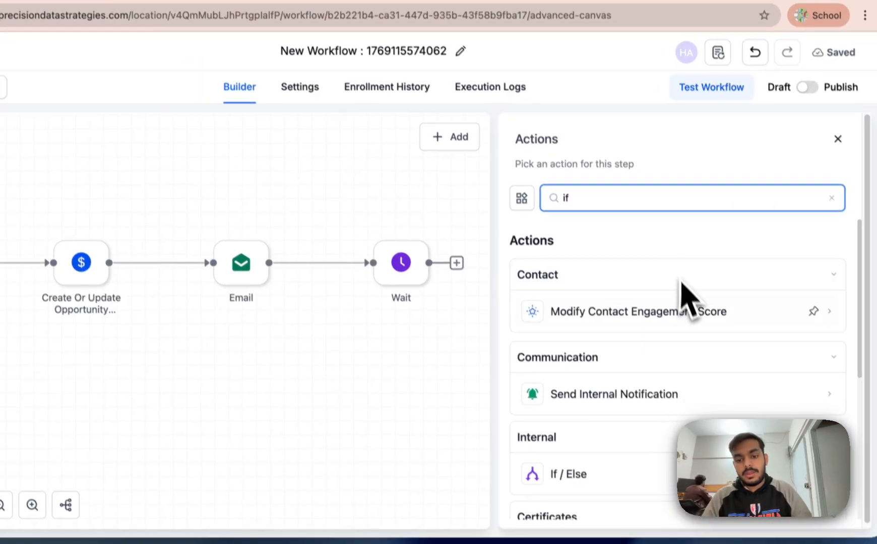
pyautogui.scroll(-3, 650, 282)
pyautogui.click(582, 310)
pyautogui.scroll(-5, 496, 309)
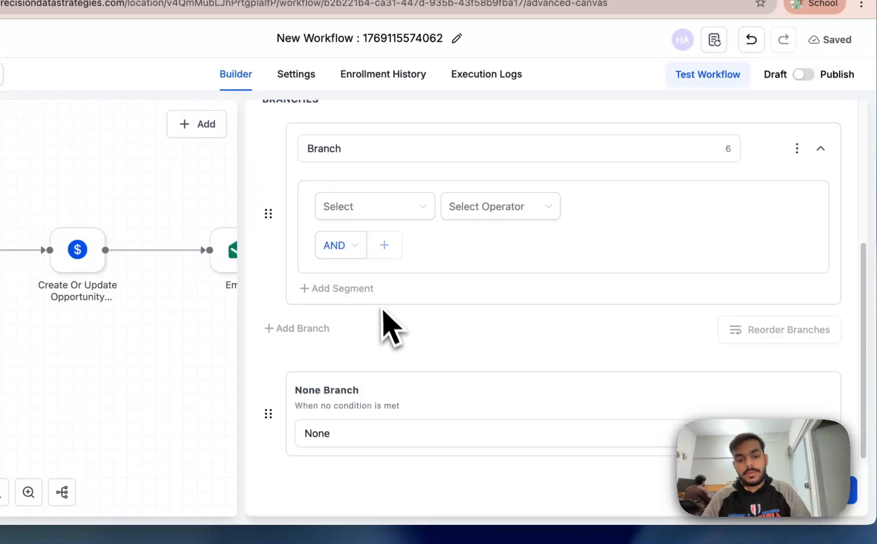
# Step: Browse the condition fields, search for 'opp', then close the condition panel without saving
pyautogui.click(385, 206)
pyautogui.scroll(-10, 410, 338)
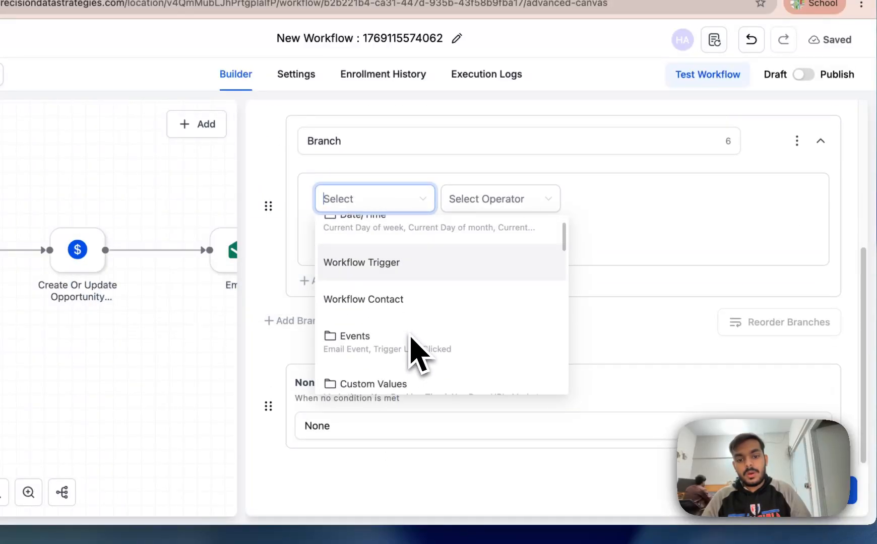
pyautogui.scroll(10, 415, 353)
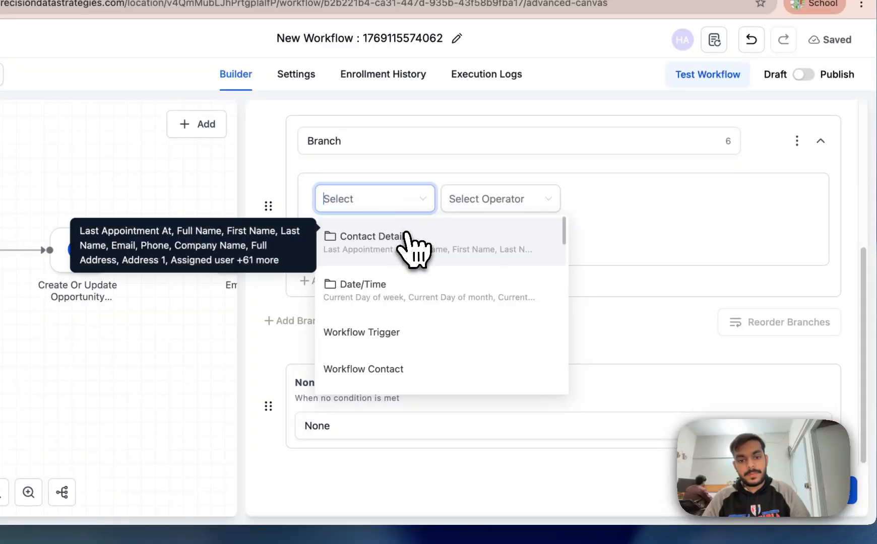
pyautogui.click(406, 236)
pyautogui.click(356, 230)
pyautogui.click(377, 208)
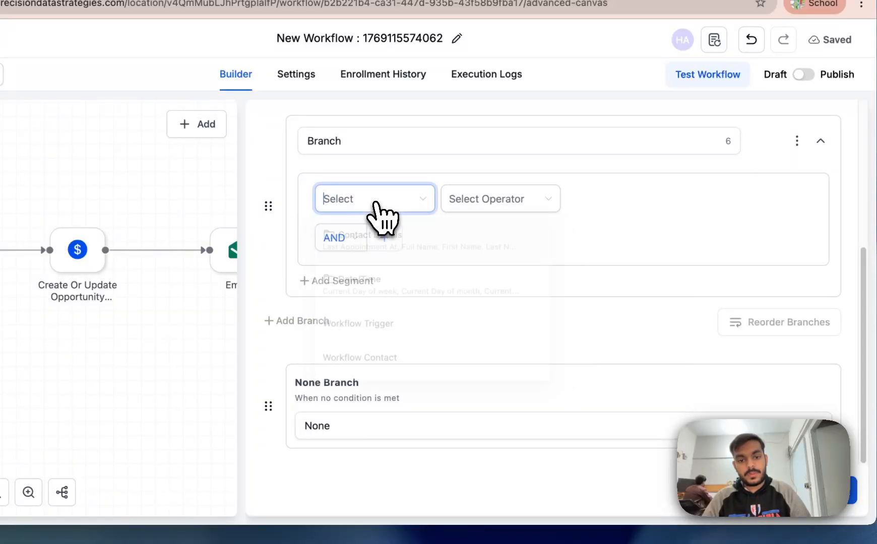
pyautogui.write('opp')
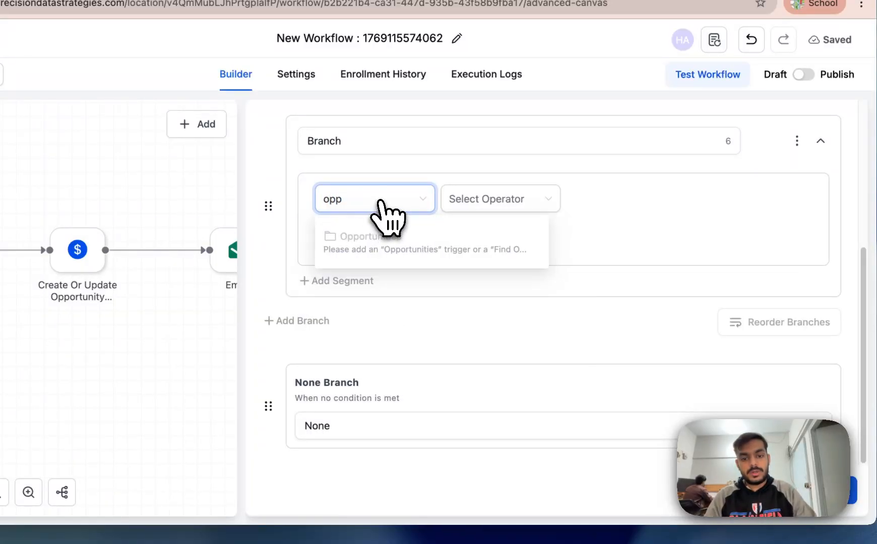
pyautogui.click(160, 190)
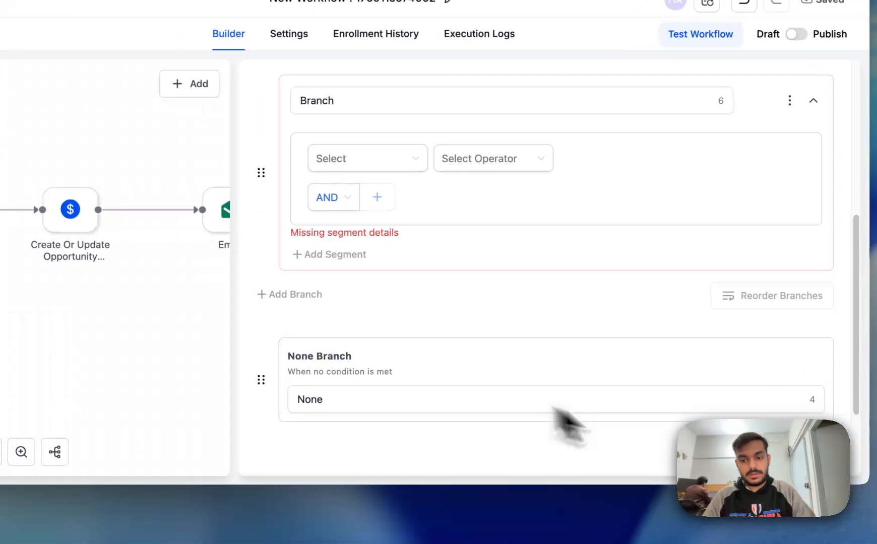
# Step: Add a Find Opportunity step after the Wait
pyautogui.click(445, 211)
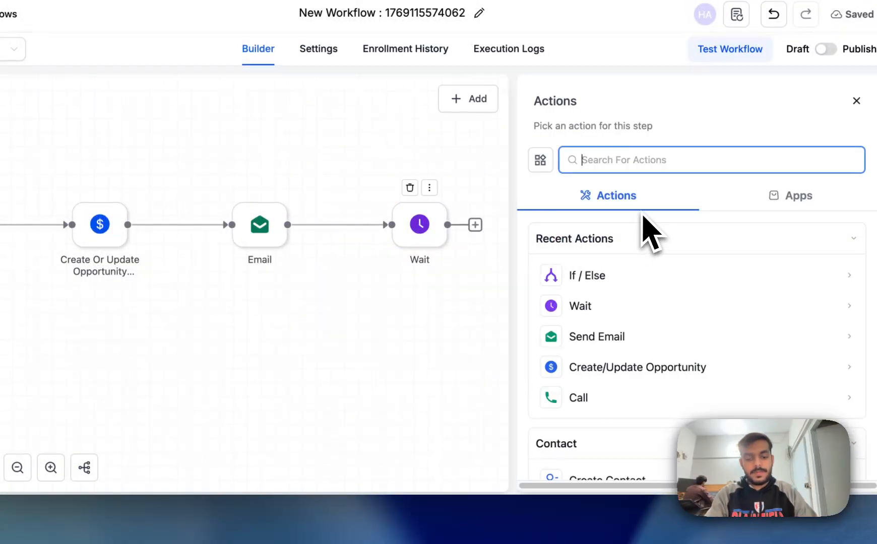
pyautogui.write('find')
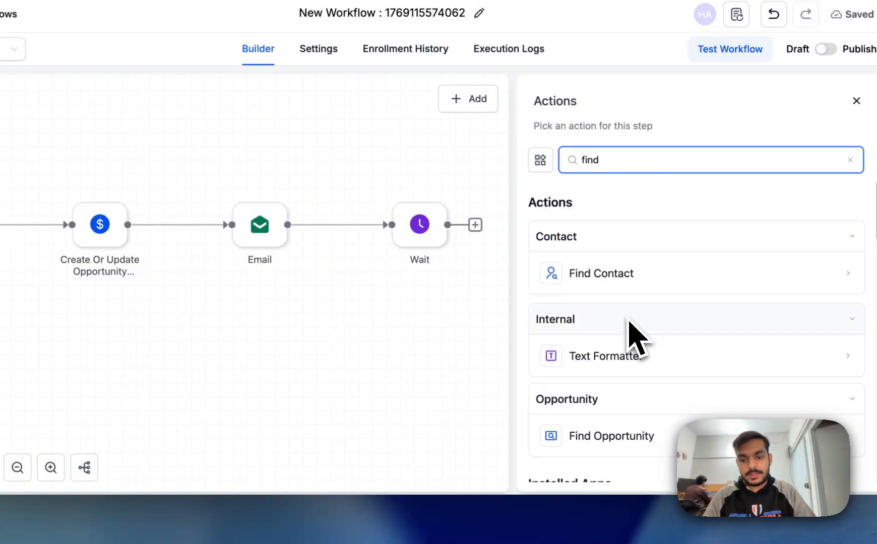
pyautogui.scroll(-2, 610, 363)
pyautogui.click(612, 372)
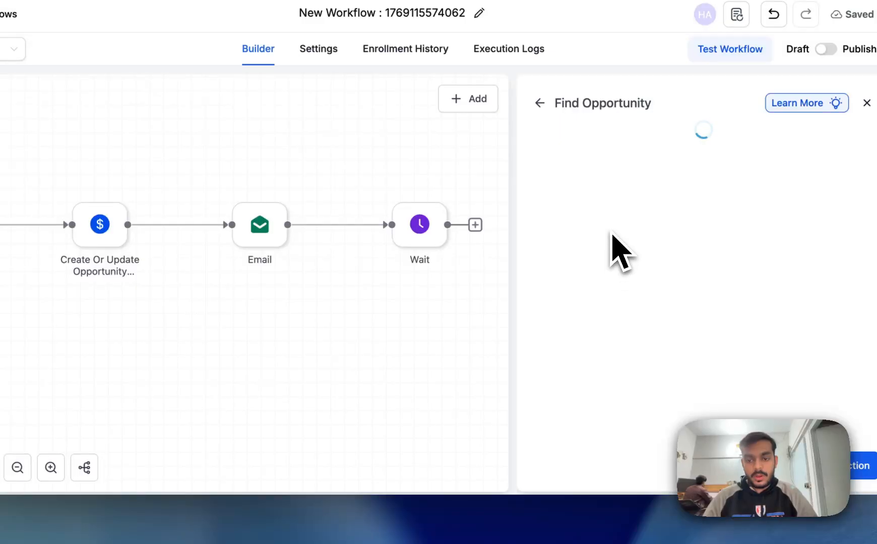
# Step: Match opportunities where Pipeline Is Sales-funnel-chatbot
pyautogui.click(566, 288)
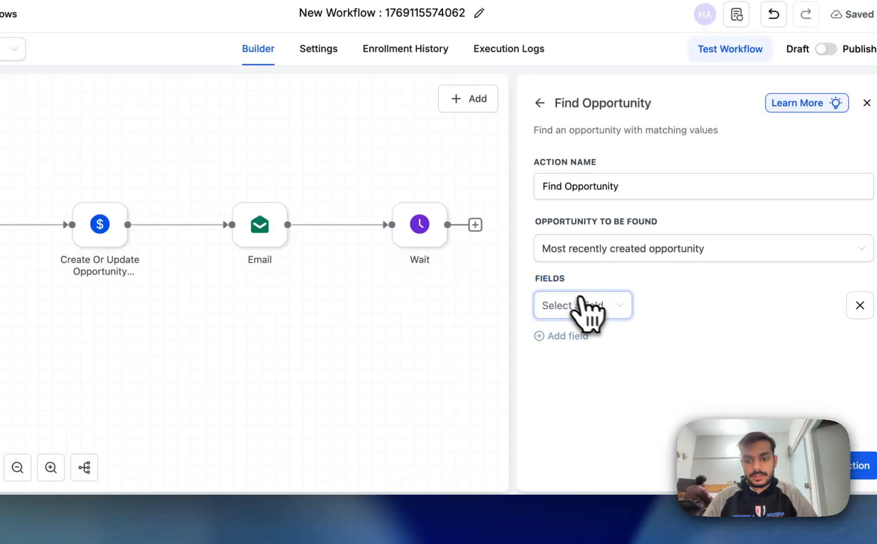
pyautogui.click(587, 302)
pyautogui.click(593, 201)
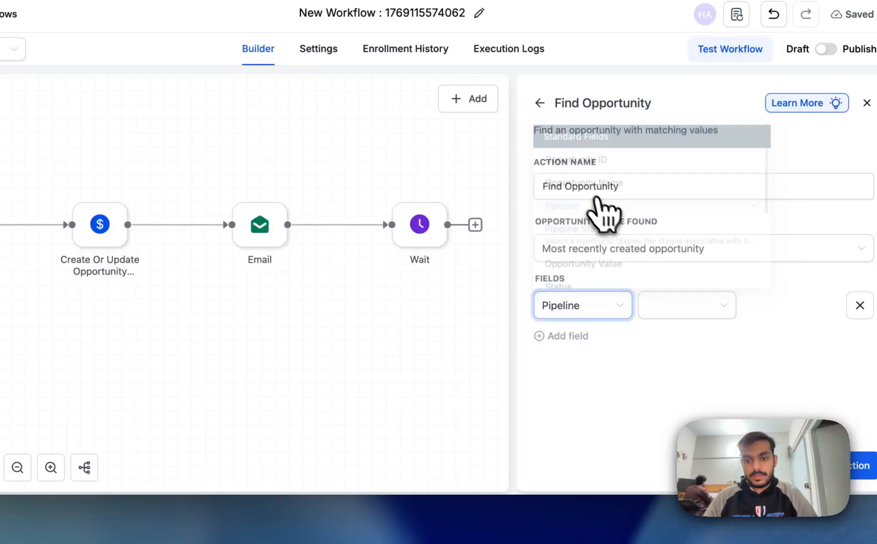
pyautogui.click(687, 312)
pyautogui.click(579, 365)
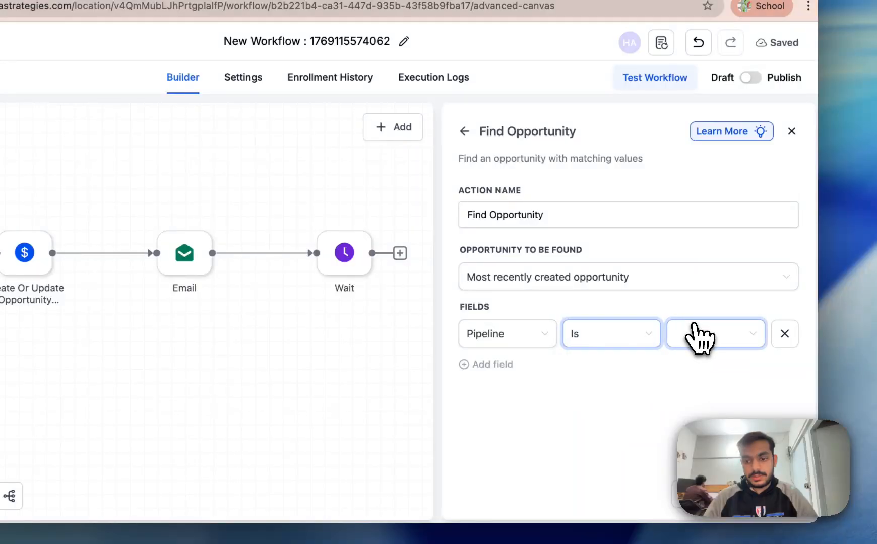
pyautogui.click(696, 335)
pyautogui.scroll(-1, 715, 282)
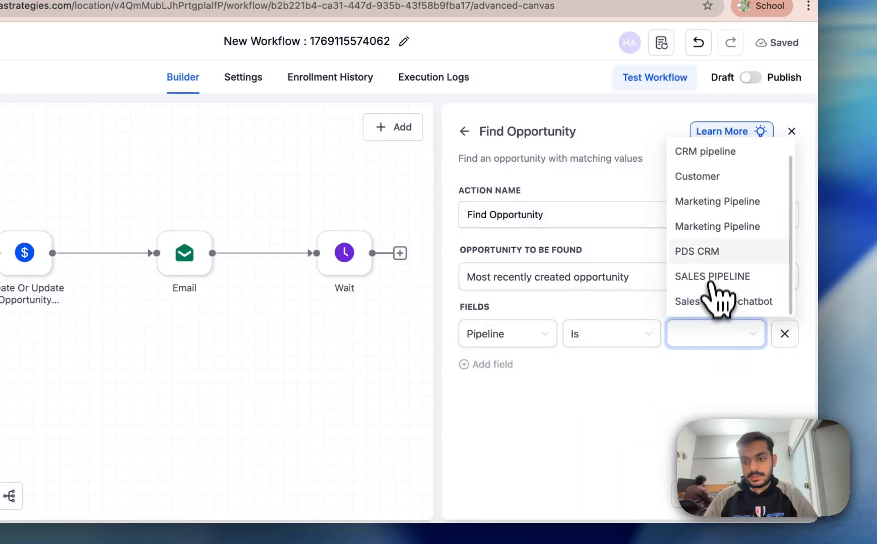
pyautogui.click(716, 298)
# Step: Add a Pipeline Stage Is New Lead filter and save the Find Opportunity step
pyautogui.click(496, 363)
pyautogui.click(498, 381)
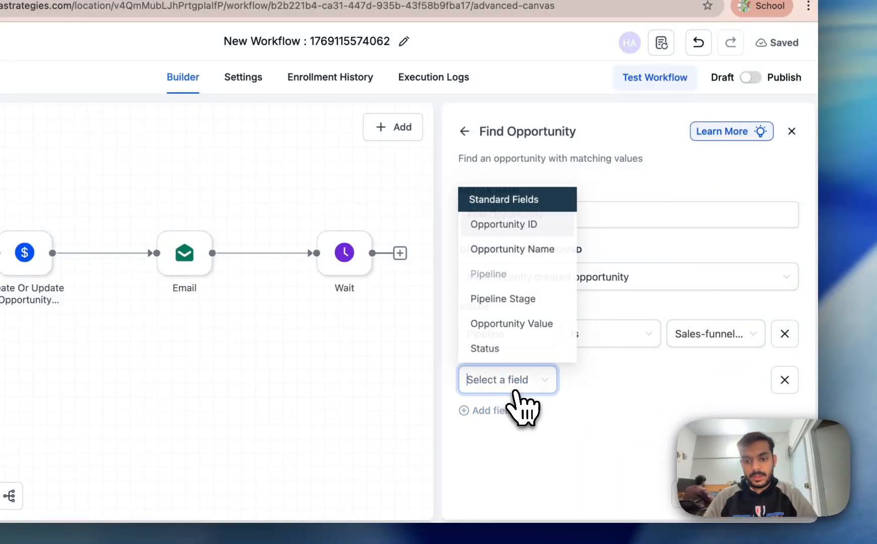
pyautogui.scroll(-3, 524, 332)
pyautogui.scroll(-1, 517, 348)
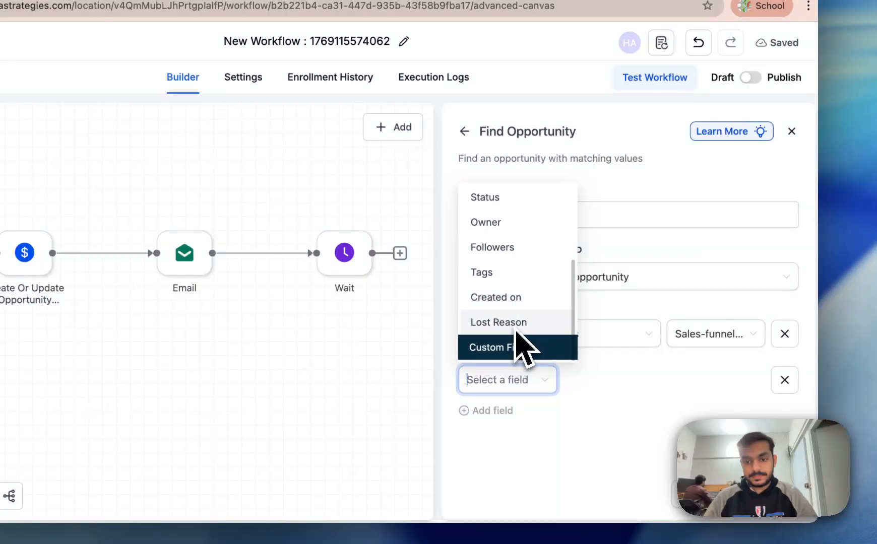
pyautogui.scroll(3, 519, 322)
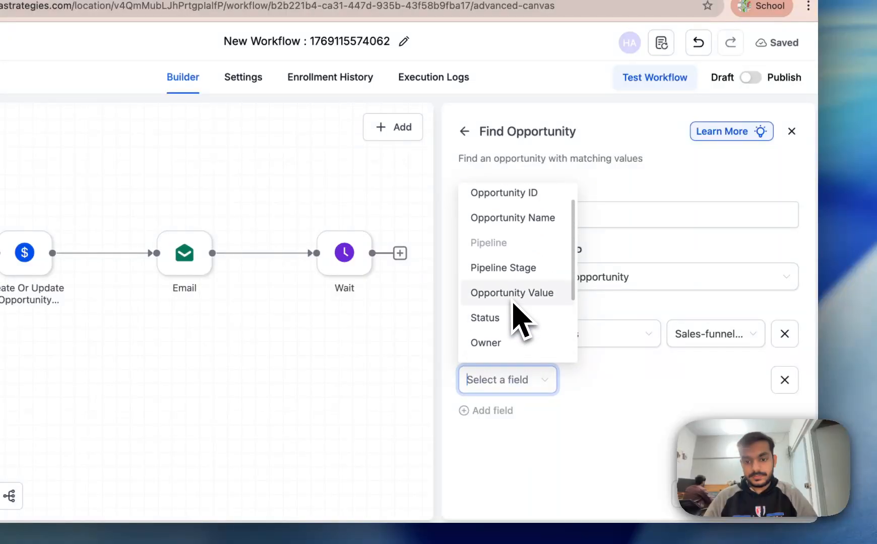
pyautogui.click(526, 274)
pyautogui.click(579, 380)
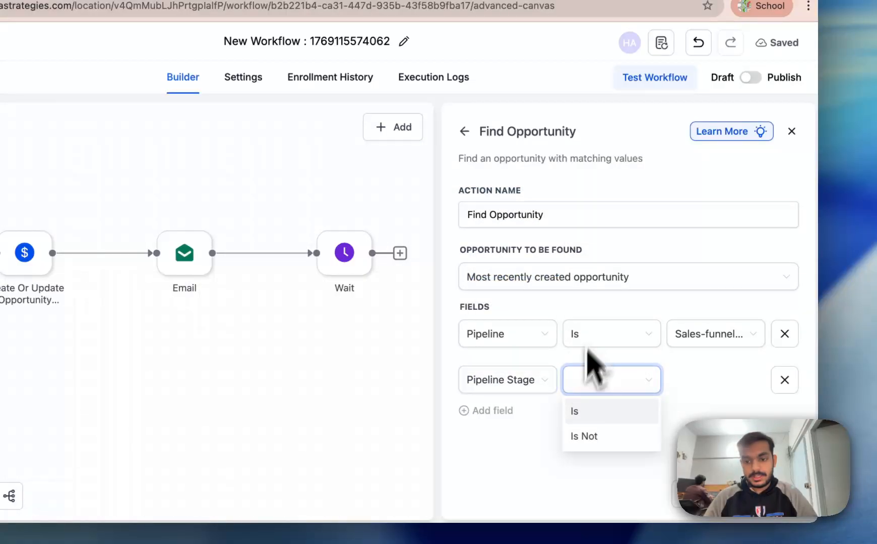
pyautogui.click(577, 411)
pyautogui.click(756, 384)
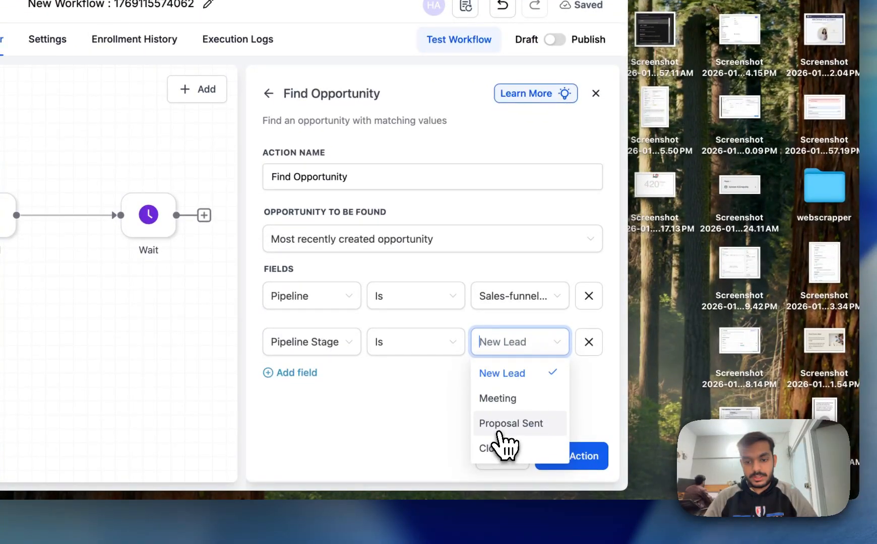
pyautogui.click(504, 374)
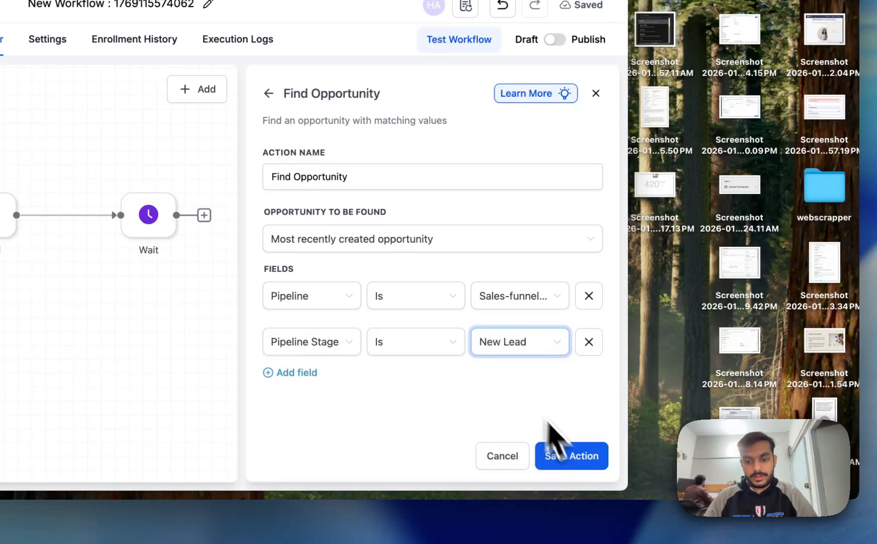
pyautogui.click(571, 456)
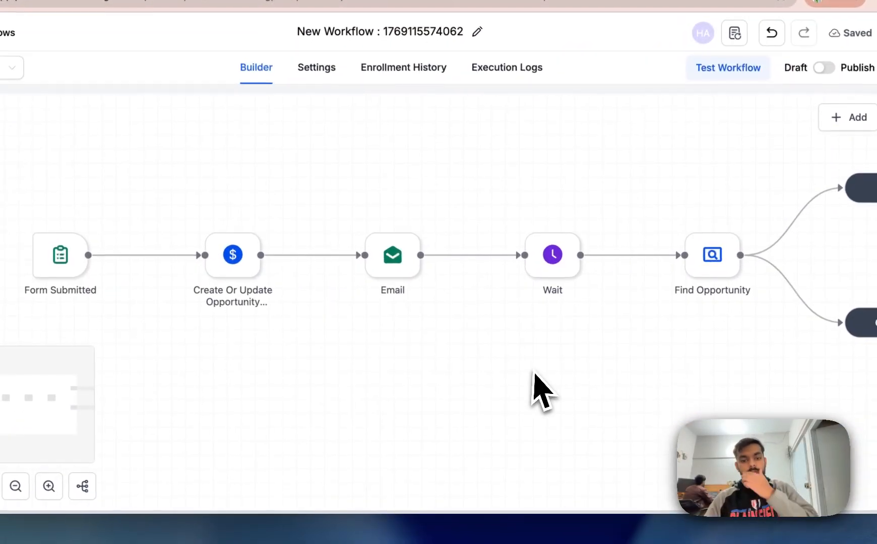
pyautogui.moveTo(423, 270)
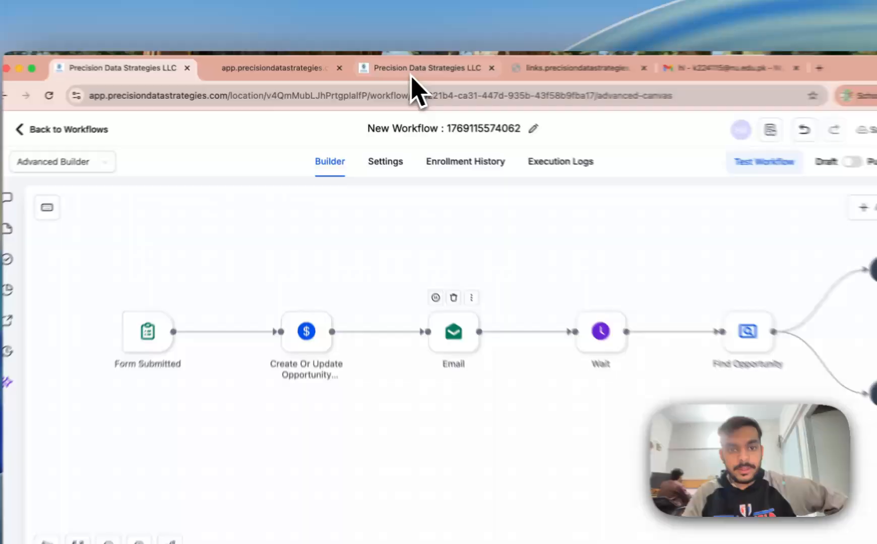
pyautogui.click(386, 74)
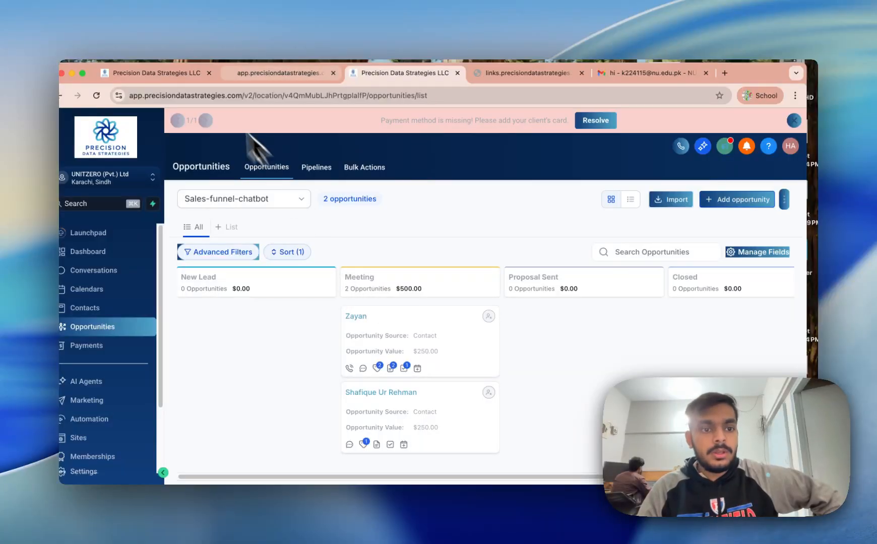
pyautogui.click(181, 74)
pyautogui.moveTo(584, 291); pyautogui.dragTo(344, 267)
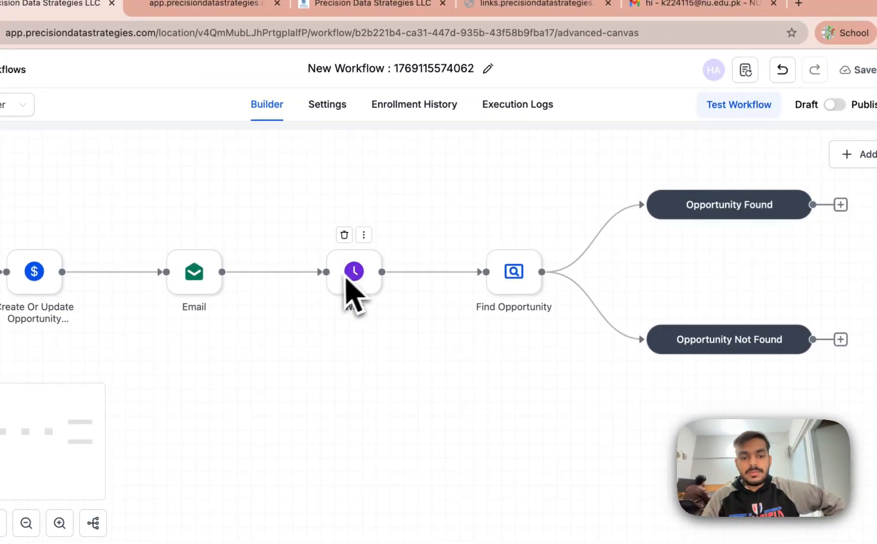
pyautogui.moveTo(424, 345); pyautogui.dragTo(298, 337)
pyautogui.hscroll(3, 299, 338)
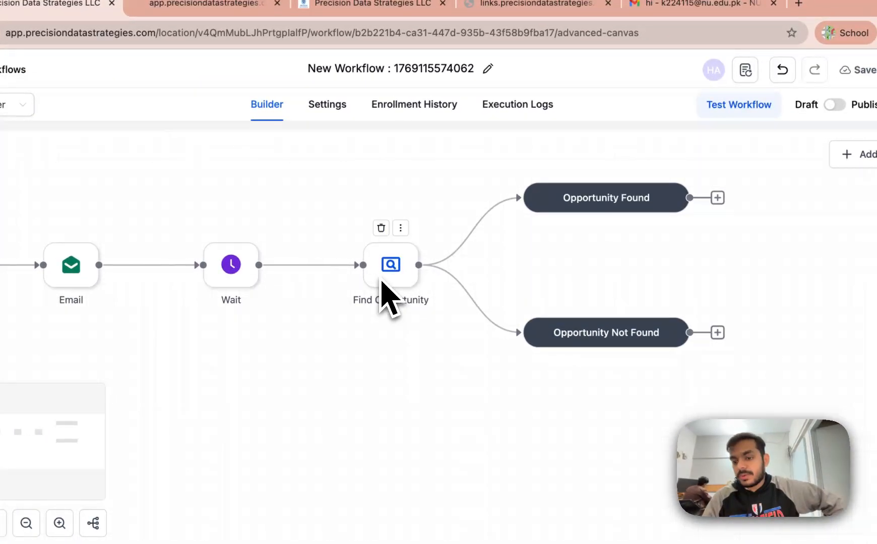
pyautogui.moveTo(684, 284); pyautogui.dragTo(519, 287)
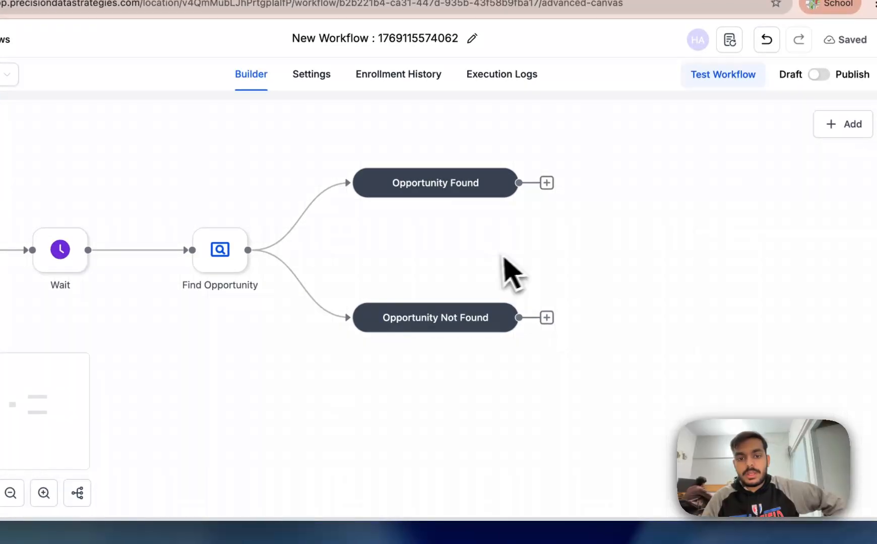
# Step: Add a Send Email step after Opportunity Found and fill in the sender name and e-mail
pyautogui.click(546, 183)
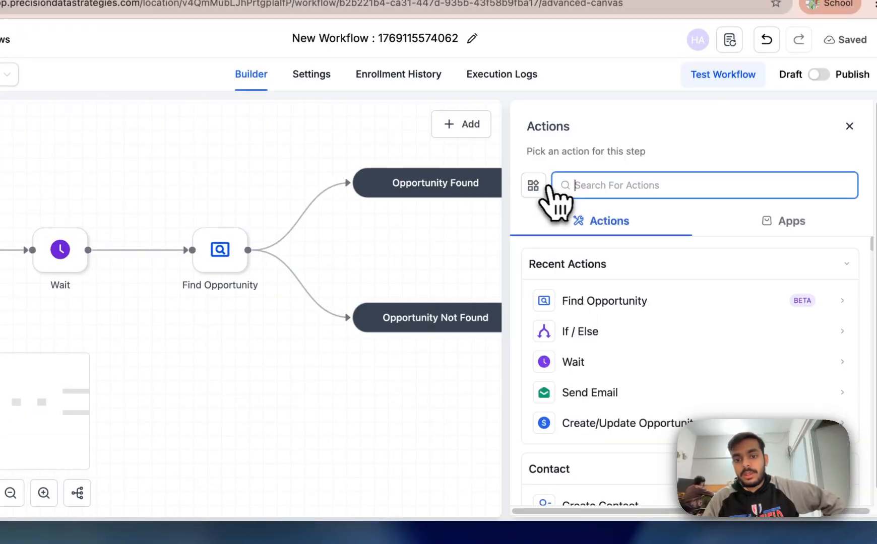
pyautogui.click(595, 396)
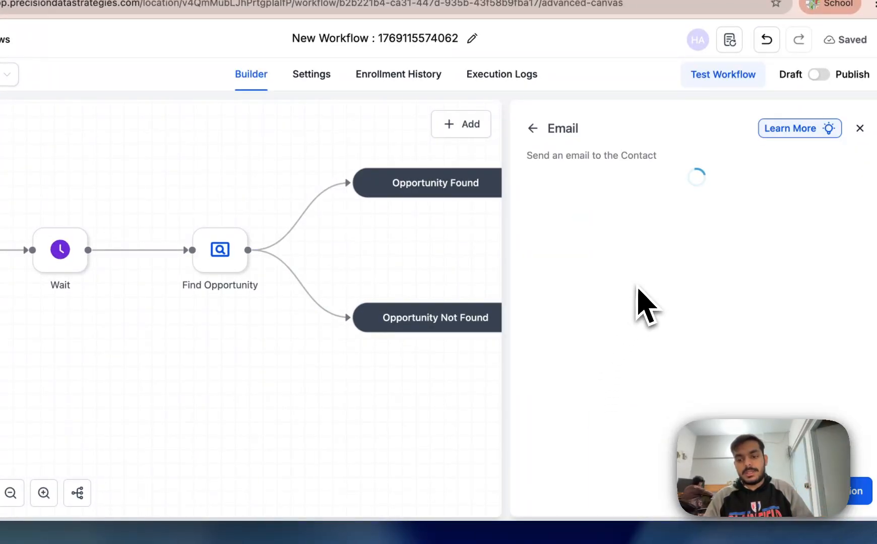
pyautogui.click(622, 295)
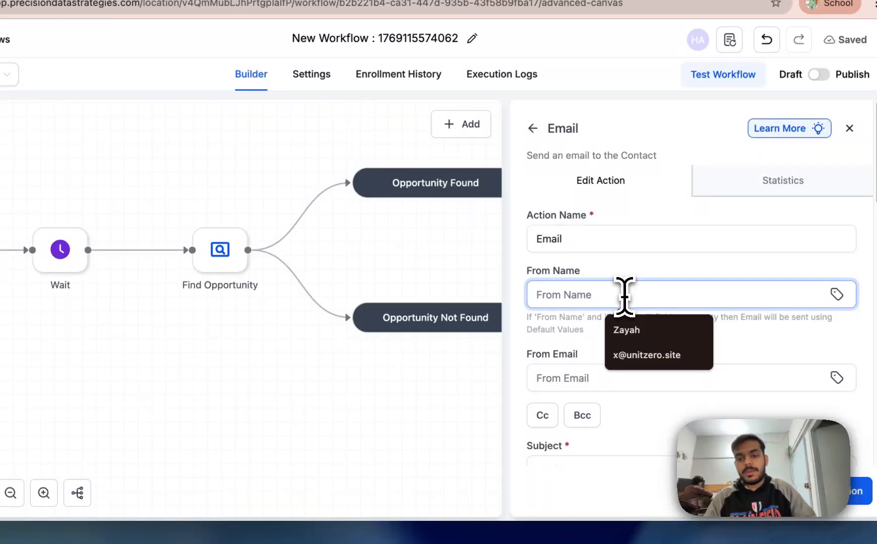
pyautogui.click(630, 361)
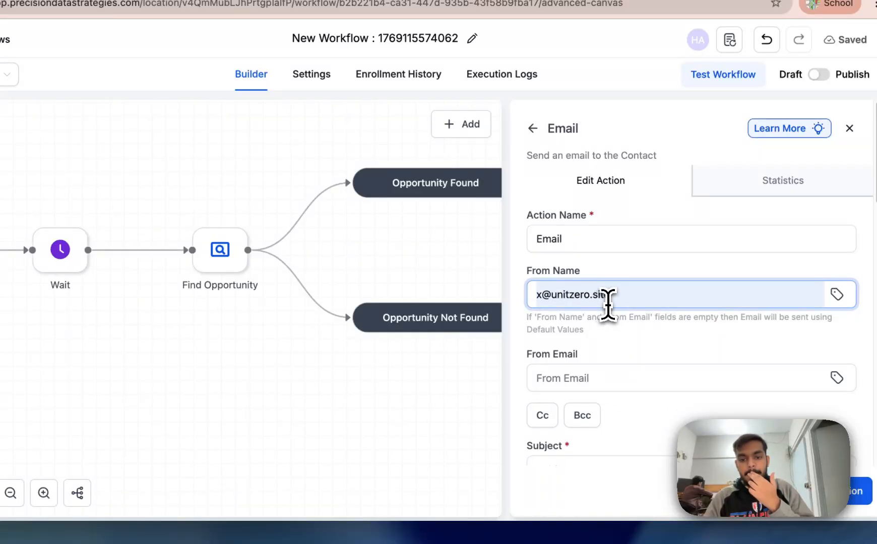
pyautogui.moveTo(607, 303); pyautogui.dragTo(551, 300)
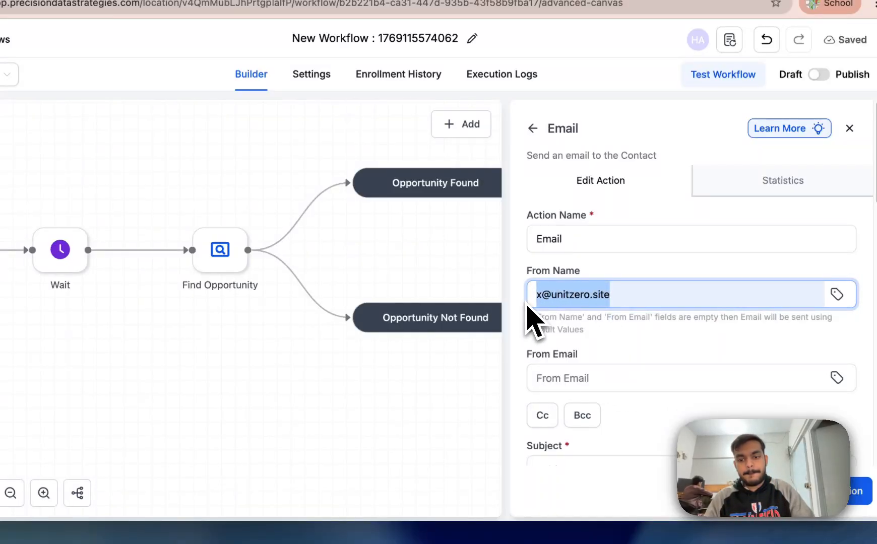
pyautogui.write('x')
pyautogui.click(580, 375)
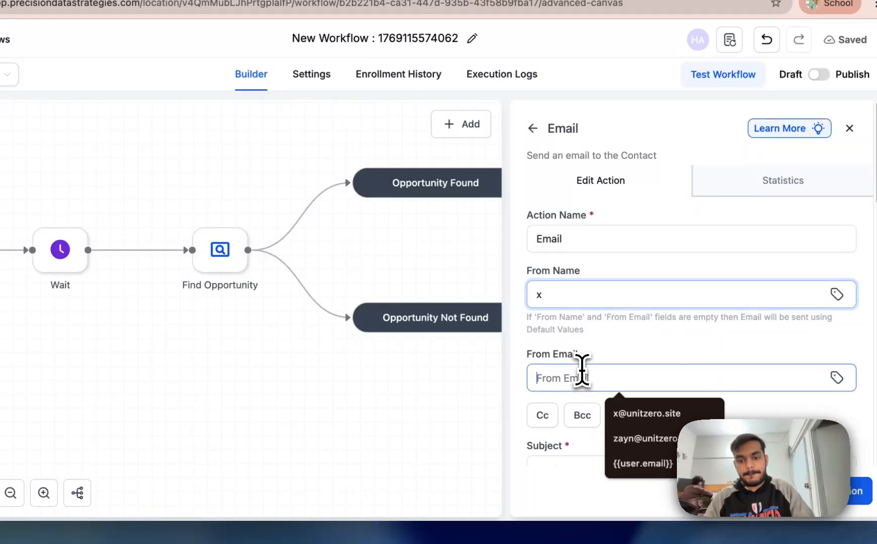
pyautogui.click(617, 410)
# Step: Write the email message asking the contact to book the meeting
pyautogui.scroll(-1, 592, 403)
pyautogui.scroll(-10, 592, 403)
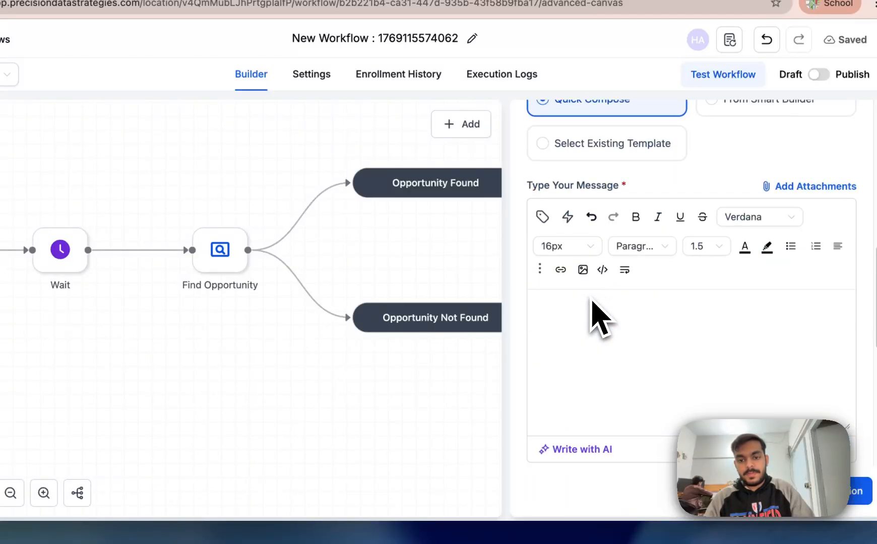
pyautogui.scroll(5, 597, 319)
pyautogui.click(595, 169)
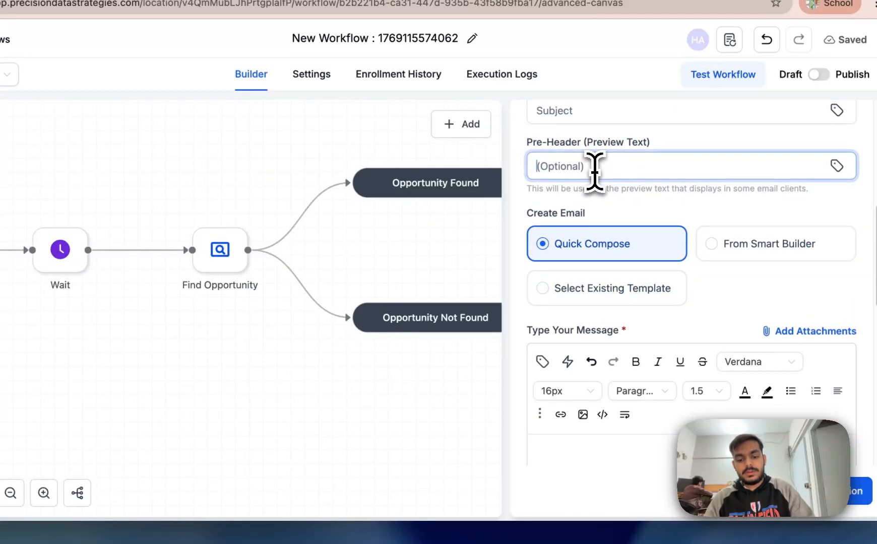
pyautogui.click(581, 446)
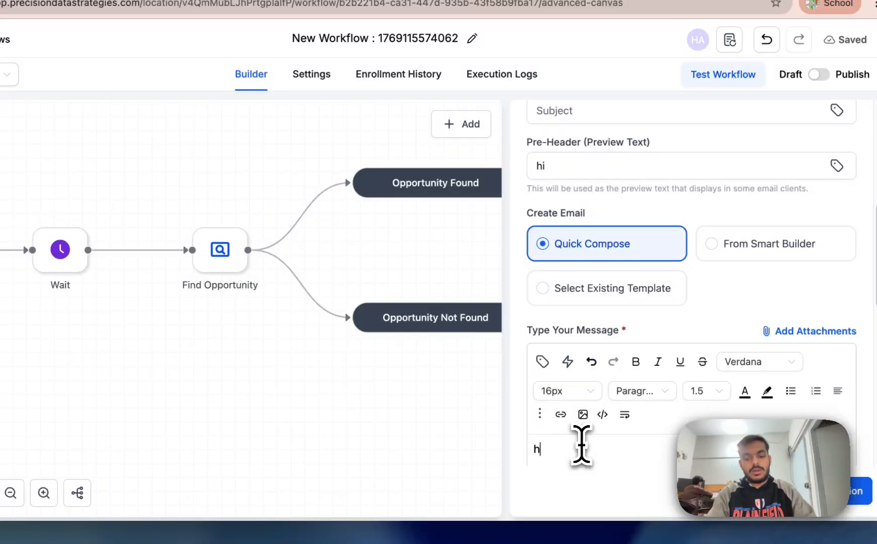
pyautogui.write('hi book an eeti')
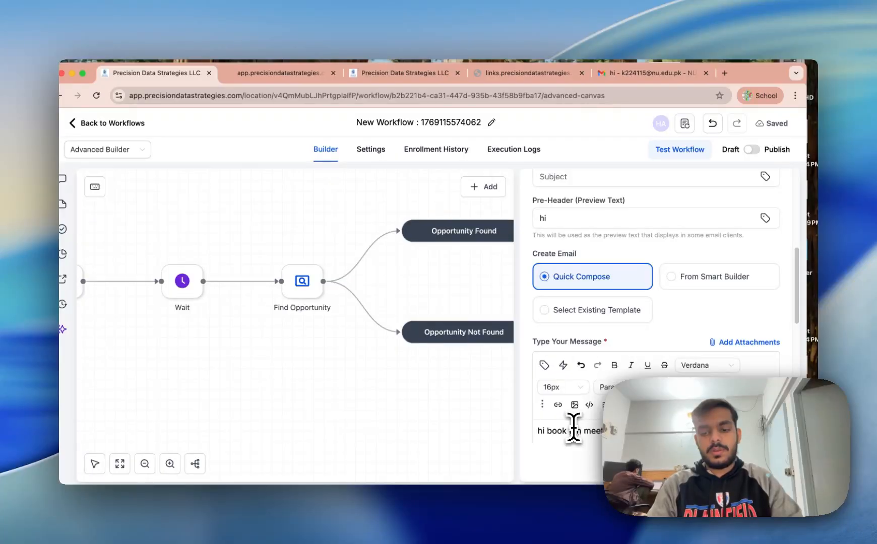
pyautogui.scroll(-5, 554, 353)
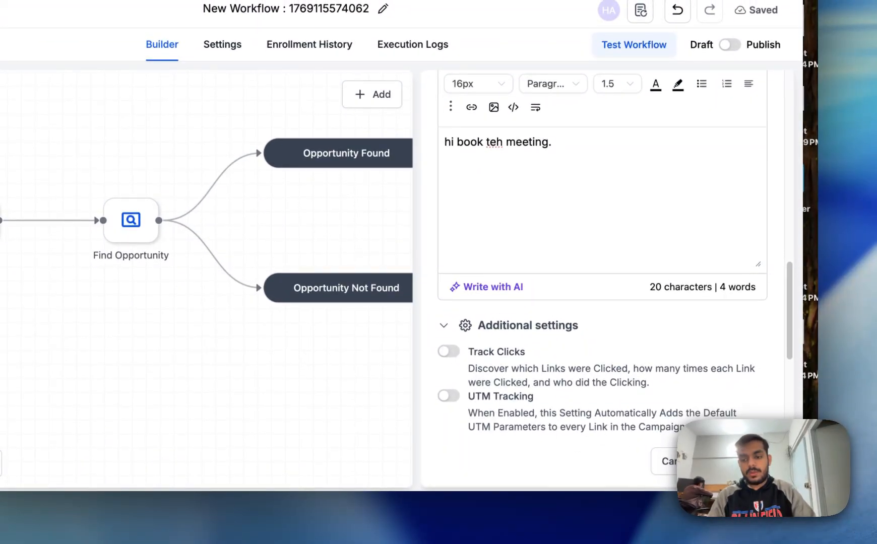
pyautogui.scroll(-5, 630, 315)
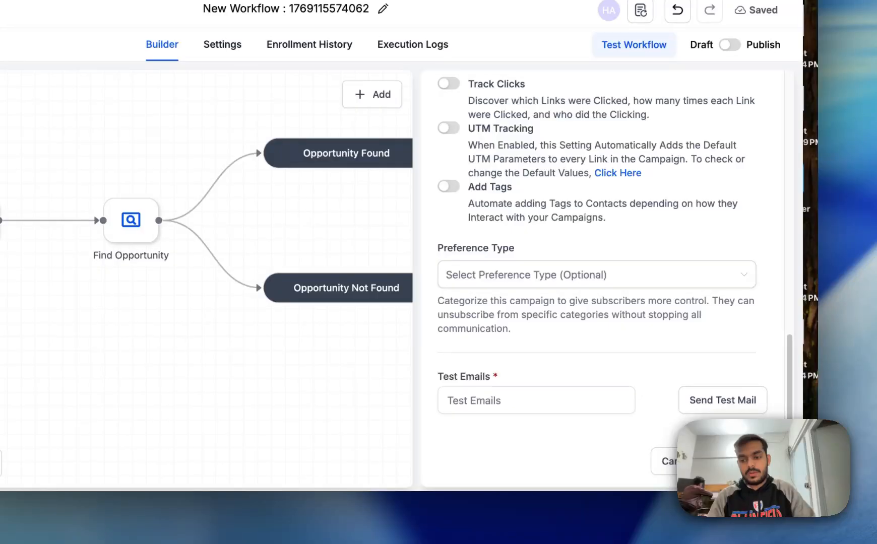
pyautogui.scroll(15, 581, 250)
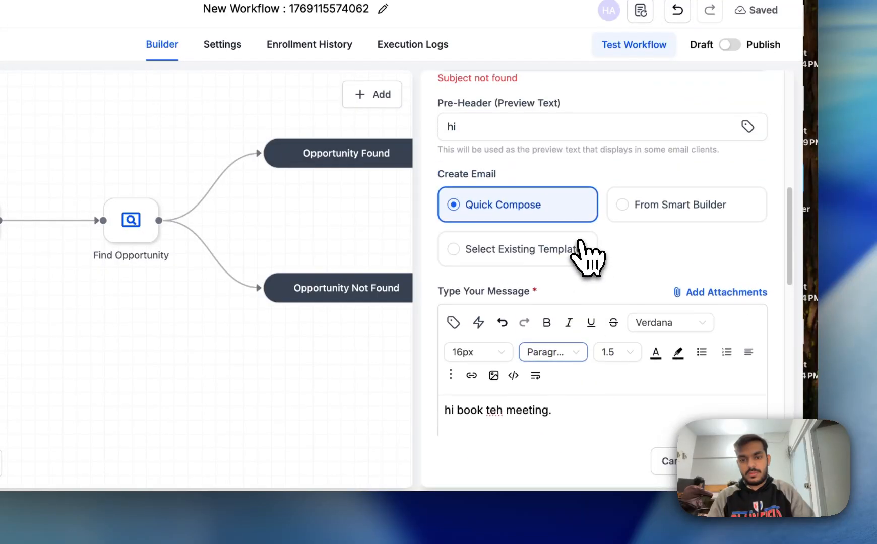
# Step: Set the subject to 'hi', clear the preview text, and save the email step
pyautogui.click(504, 200)
pyautogui.click(527, 233)
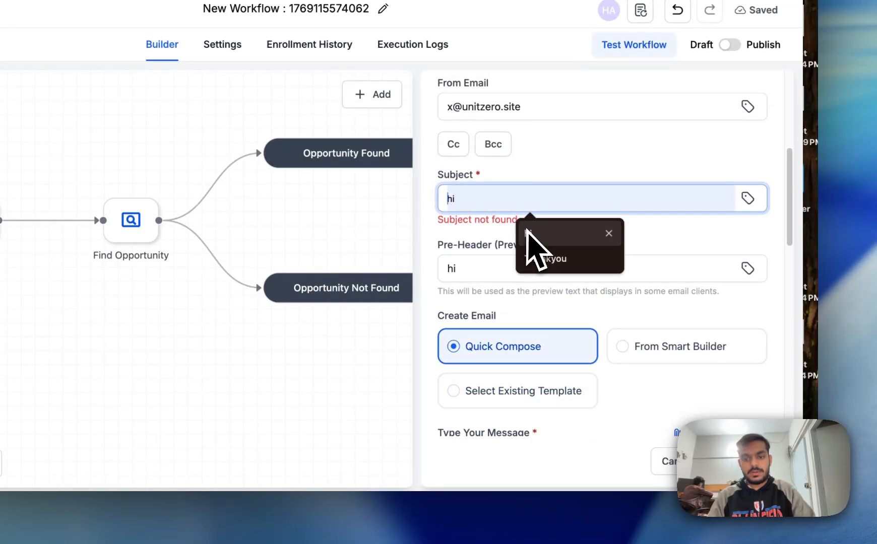
pyautogui.doubleClick(573, 255)
pyautogui.press('BackSpace')
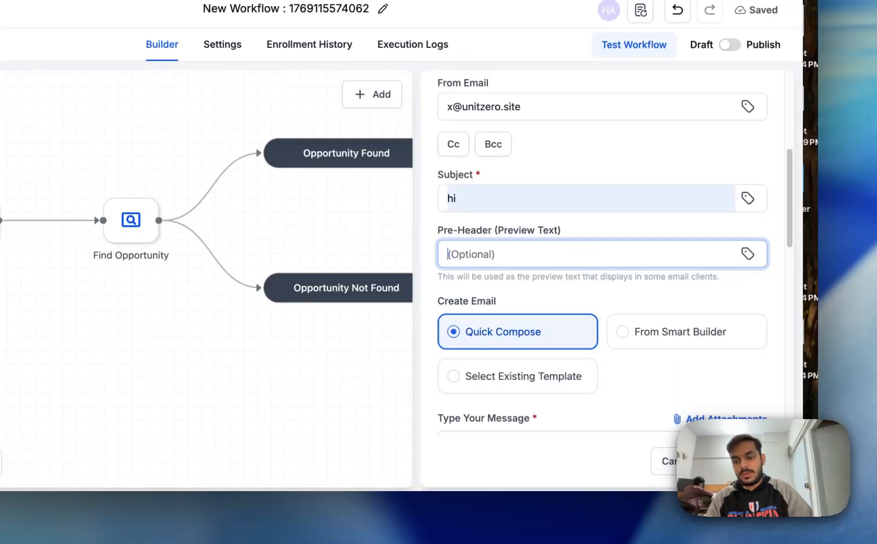
pyautogui.click(733, 461)
pyautogui.moveTo(409, 350); pyautogui.dragTo(359, 339)
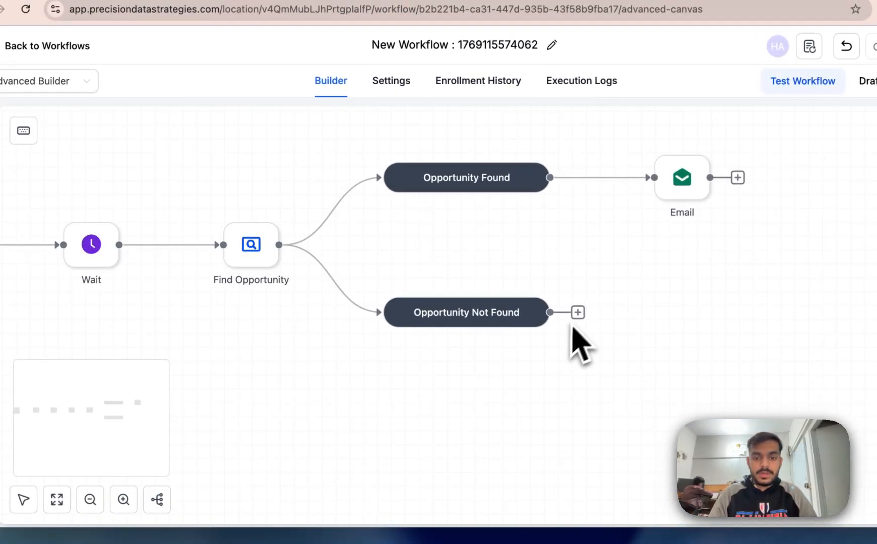
pyautogui.moveTo(174, 332); pyautogui.dragTo(388, 358)
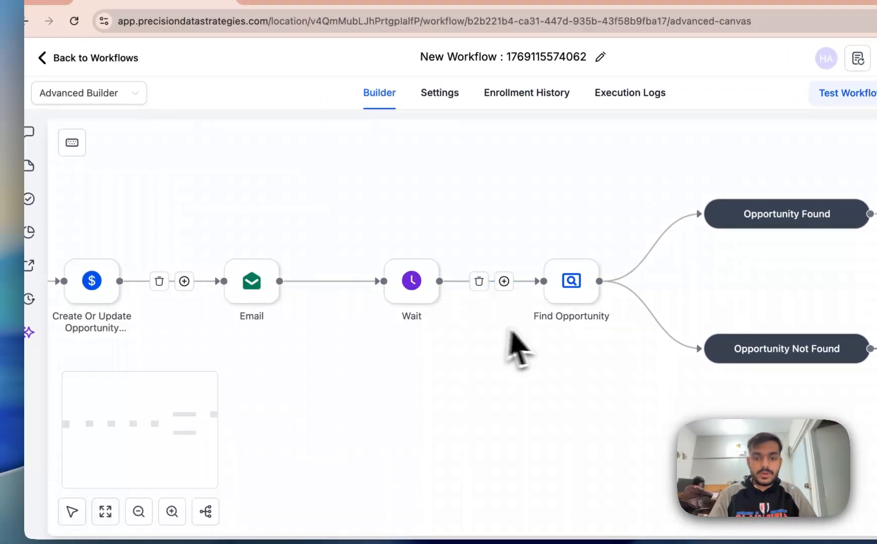
pyautogui.moveTo(510, 333); pyautogui.dragTo(261, 332)
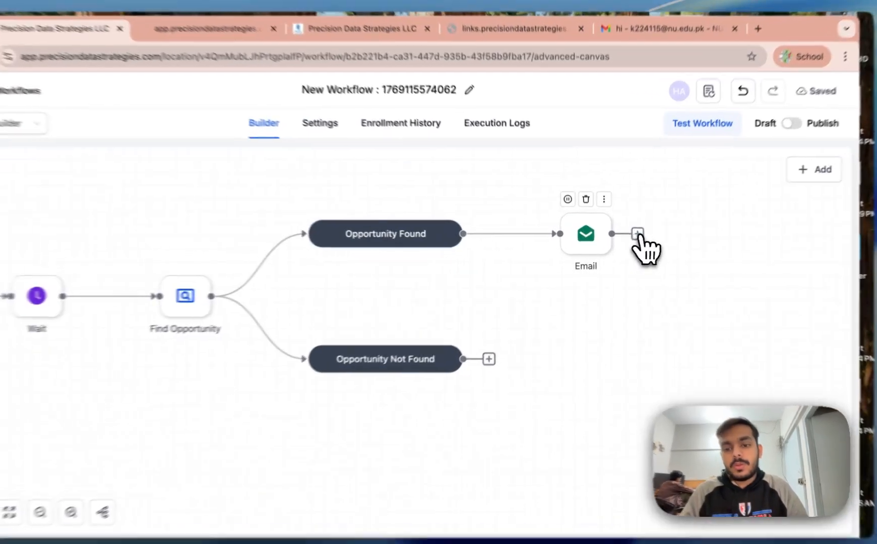
pyautogui.click(627, 238)
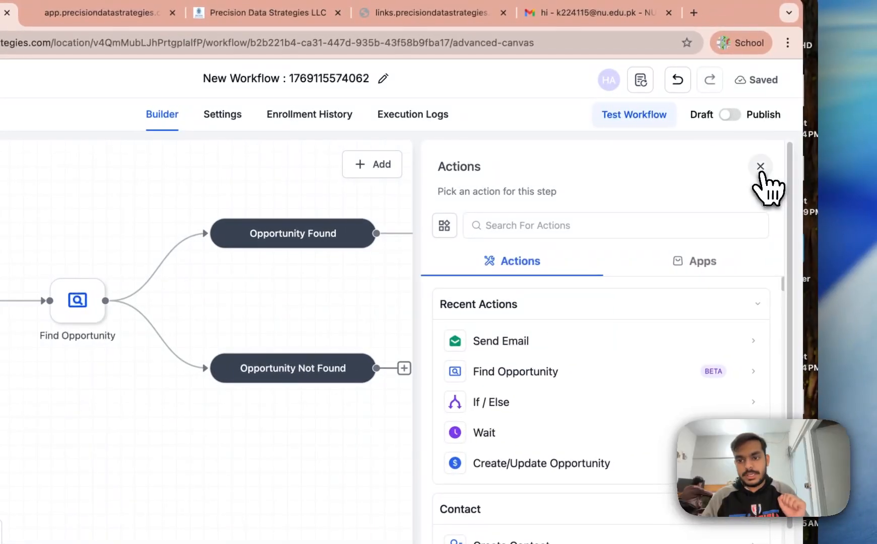
pyautogui.click(786, 161)
pyautogui.moveTo(407, 295); pyautogui.dragTo(670, 315)
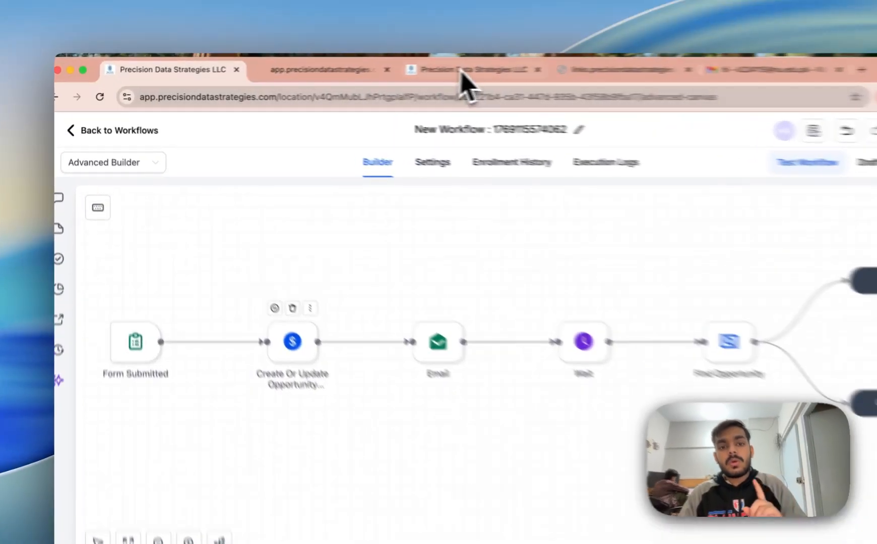
pyautogui.click(370, 73)
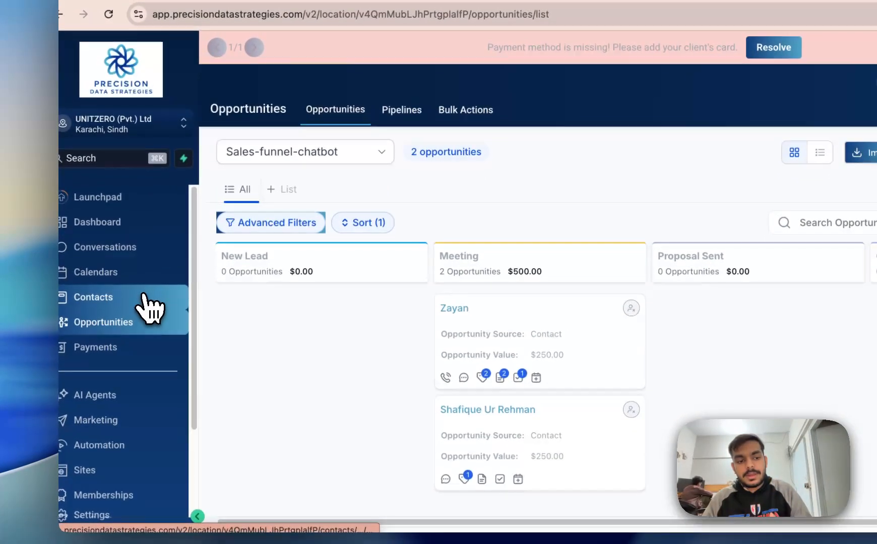
pyautogui.click(139, 380)
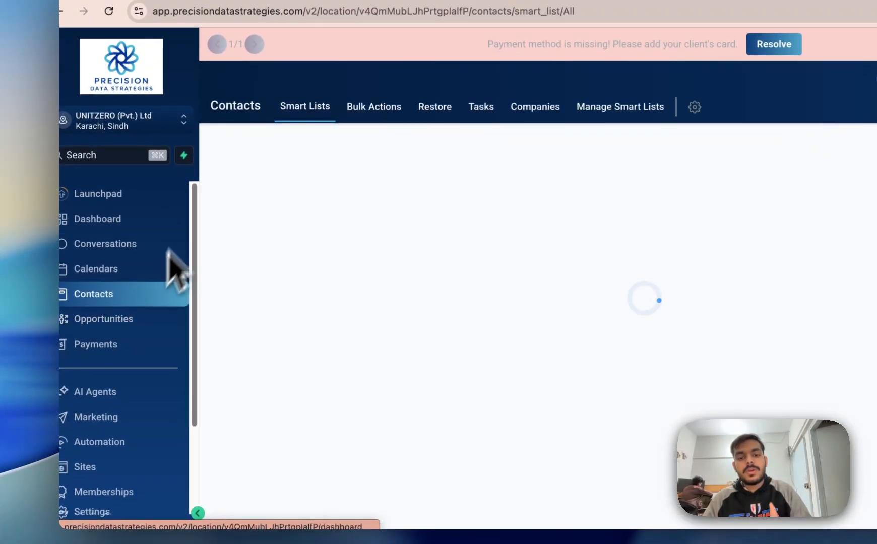
pyautogui.click(169, 69)
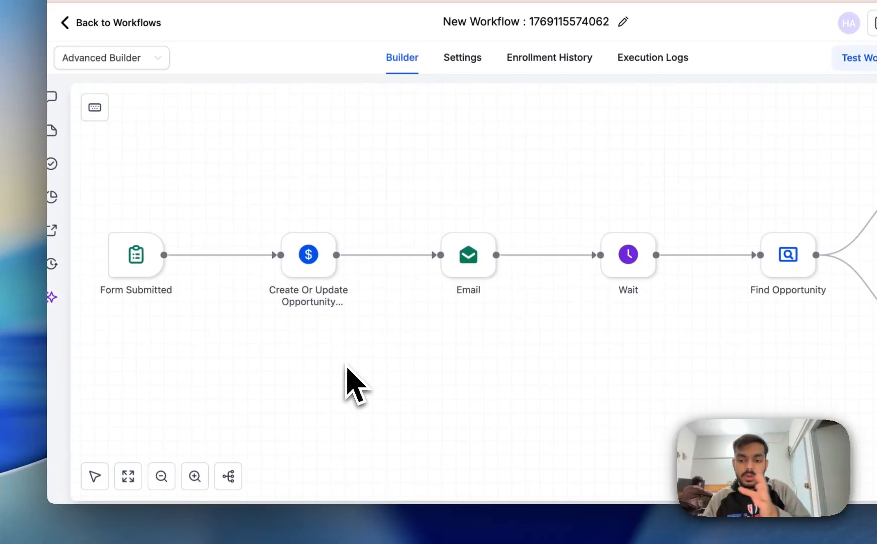